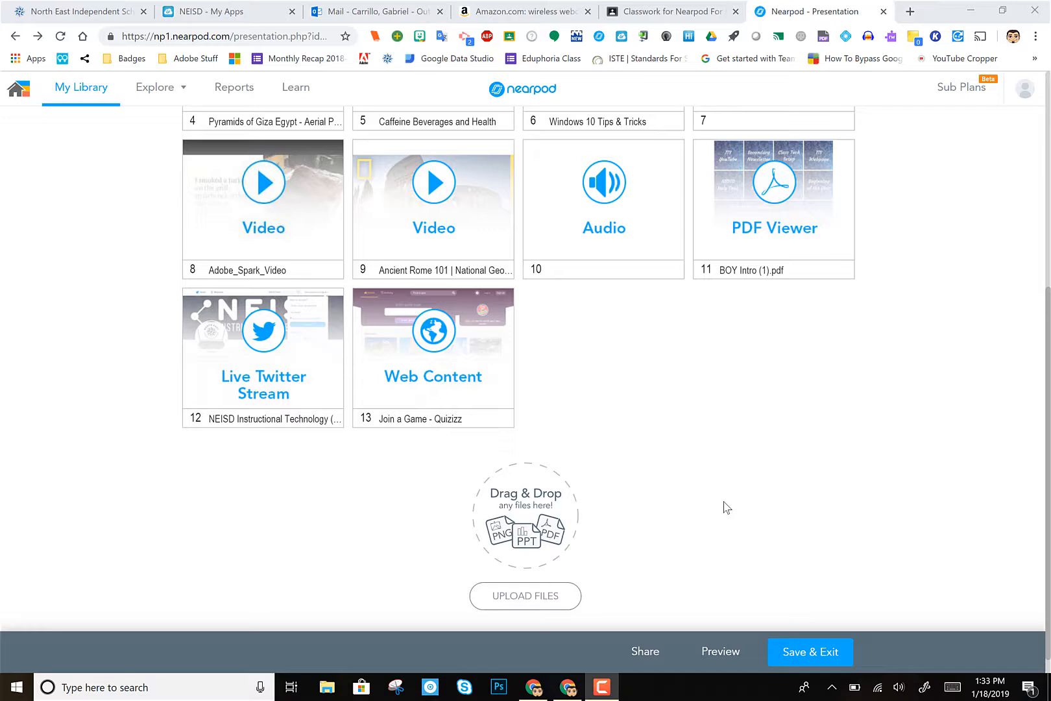
# - Start a new Open Ended Question activity slide in the presentation
pyautogui.scroll(1, 725, 507)
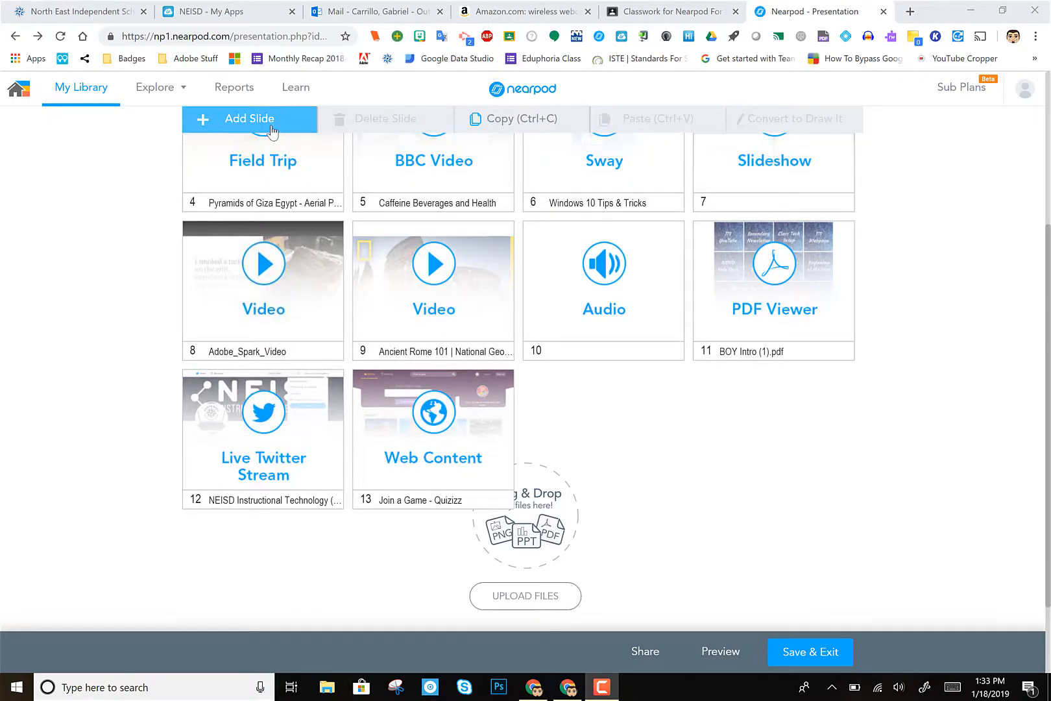
pyautogui.click(271, 132)
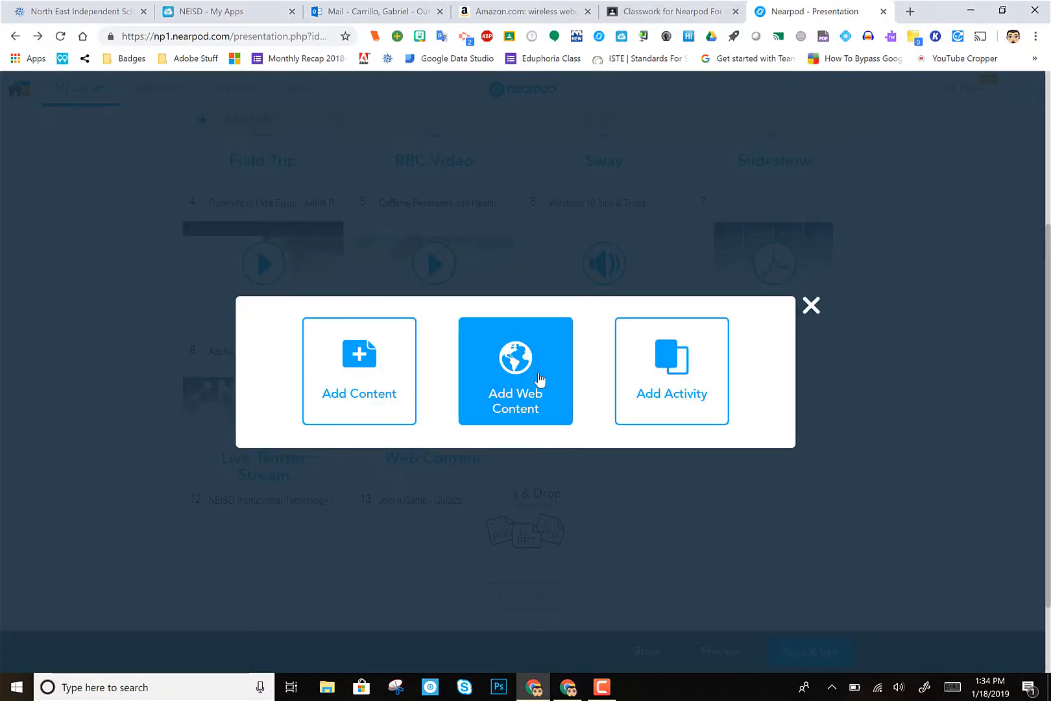
pyautogui.click(693, 378)
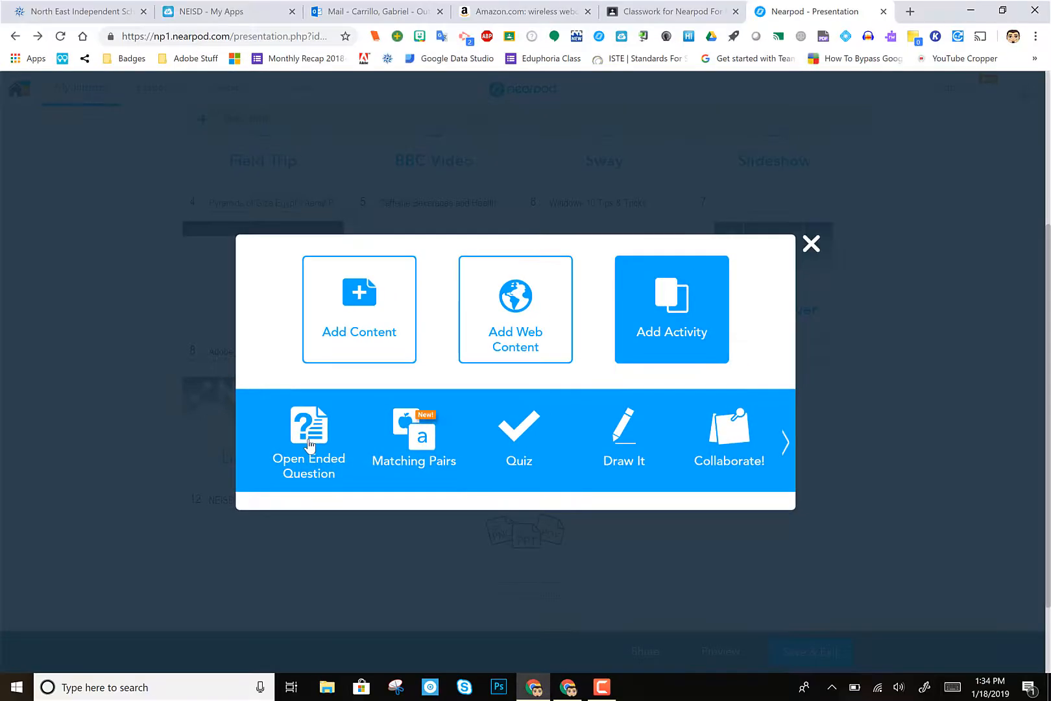
pyautogui.click(367, 429)
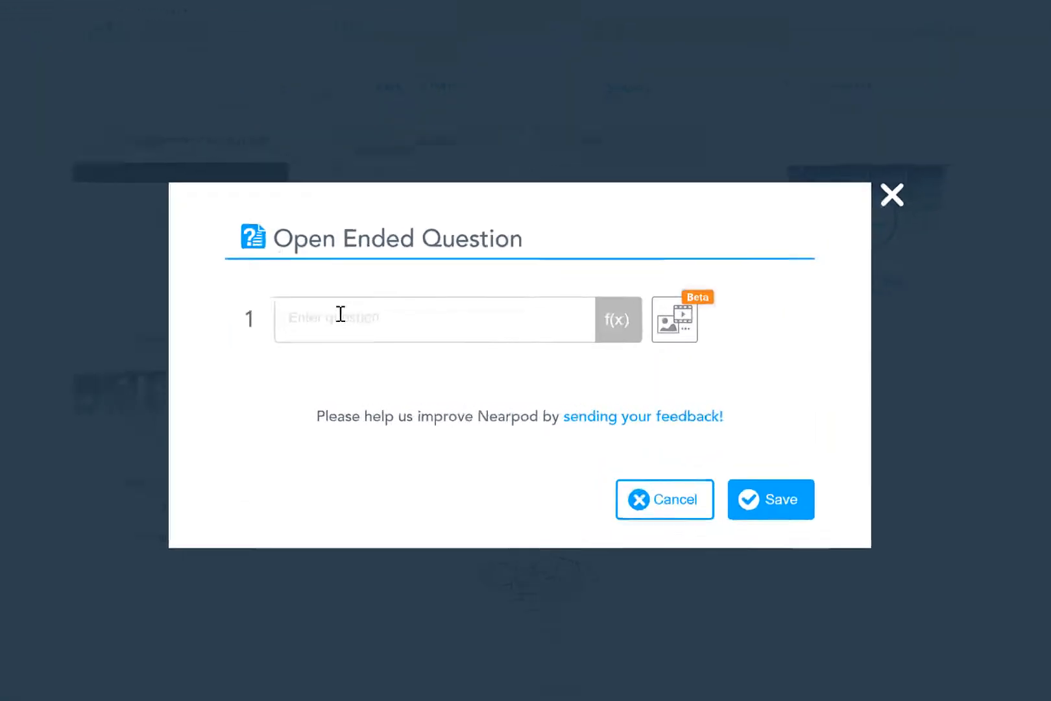
# - Enter the question "What is the capital of Alaska? How did that come to be?"
pyautogui.click(383, 333)
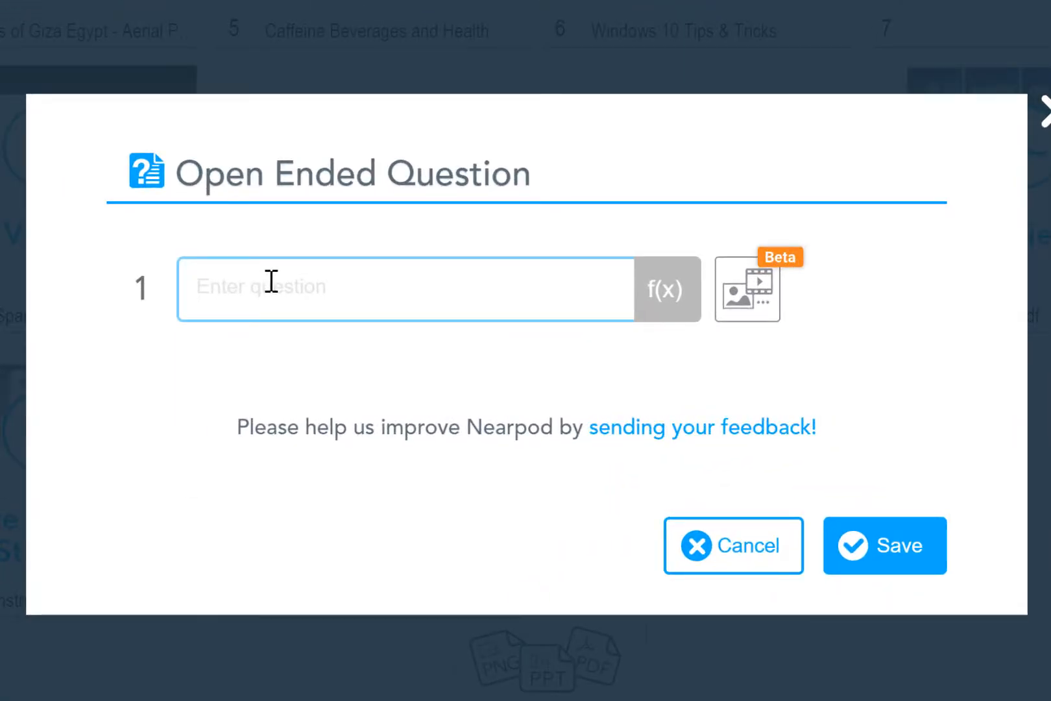
pyautogui.write('W')
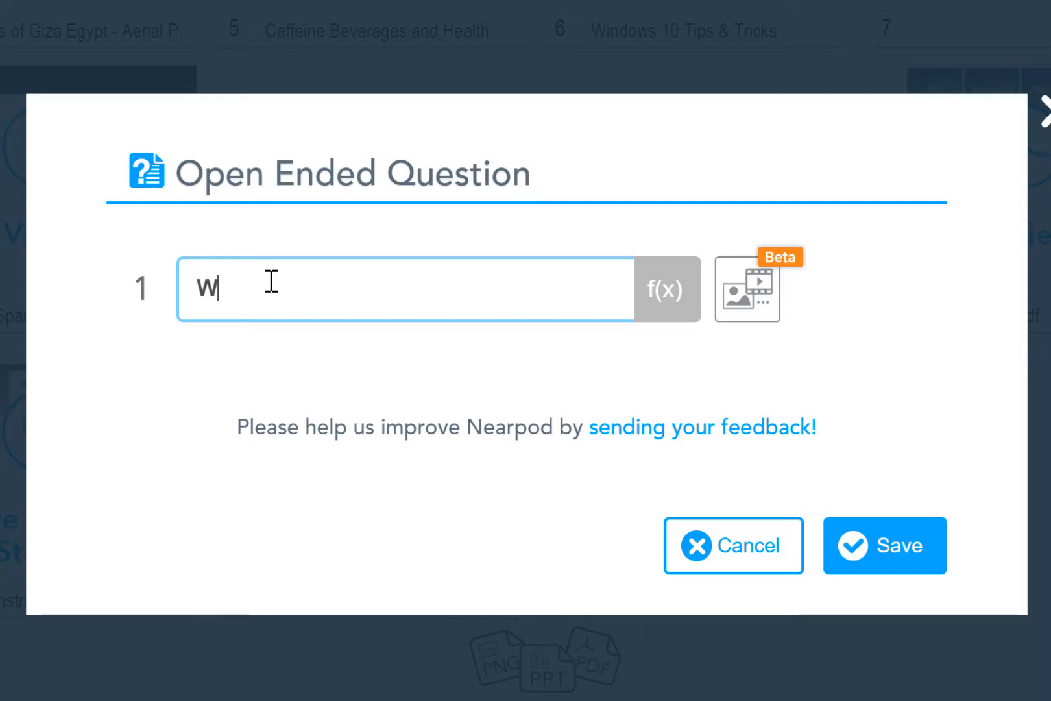
pyautogui.write('hat is the capital')
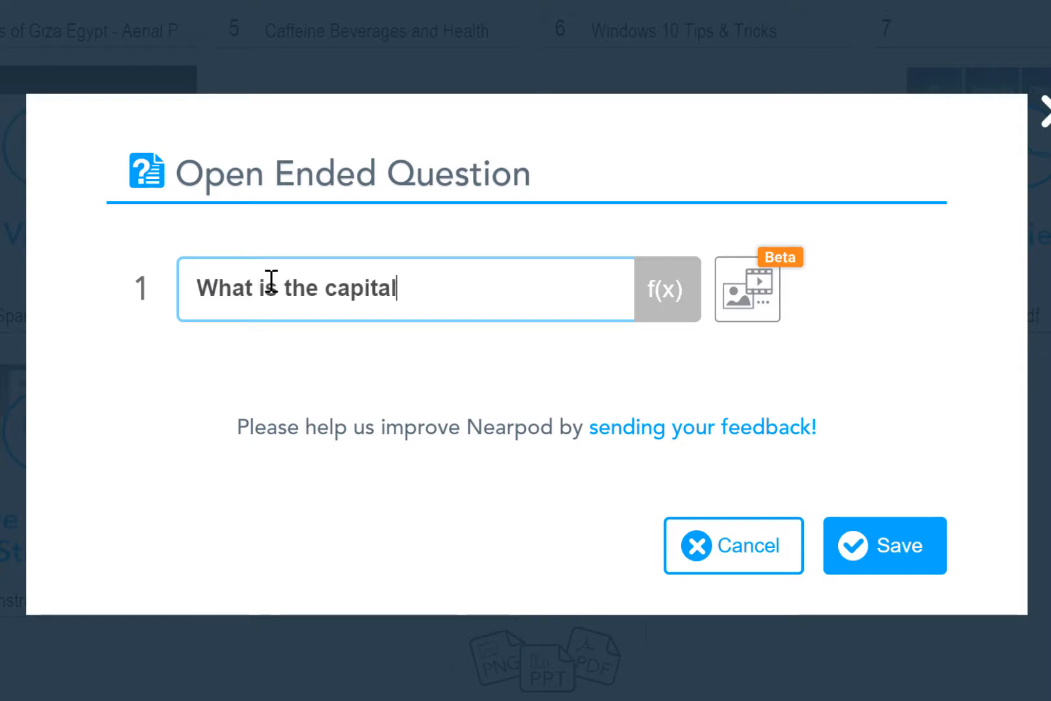
pyautogui.write(' of Alaska')
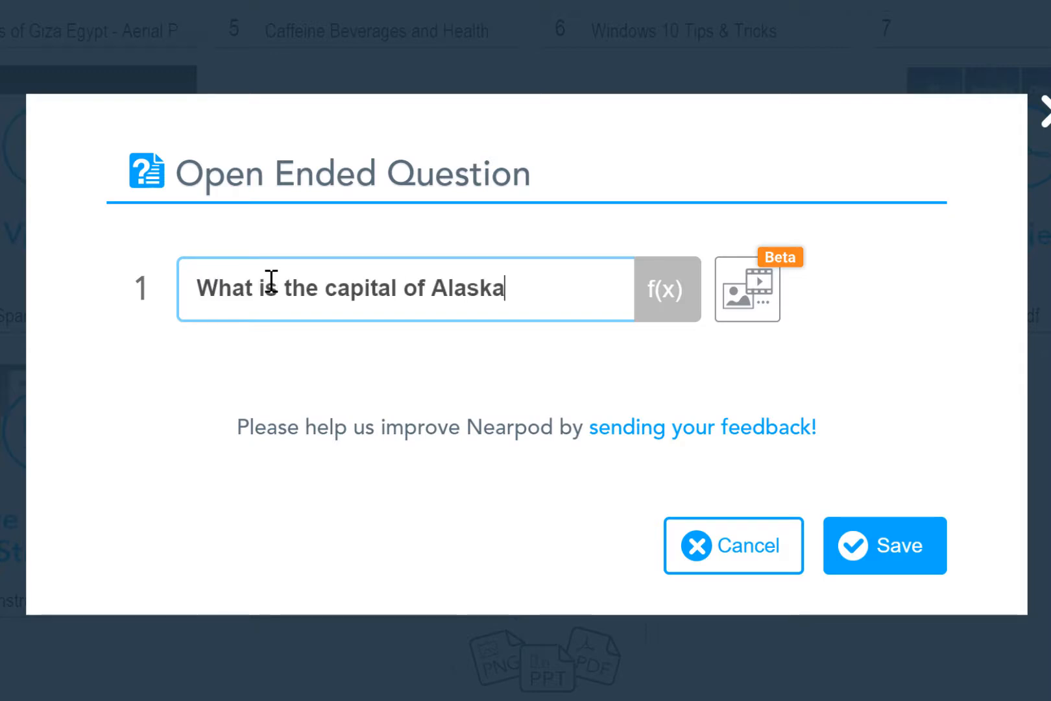
pyautogui.write('? H')
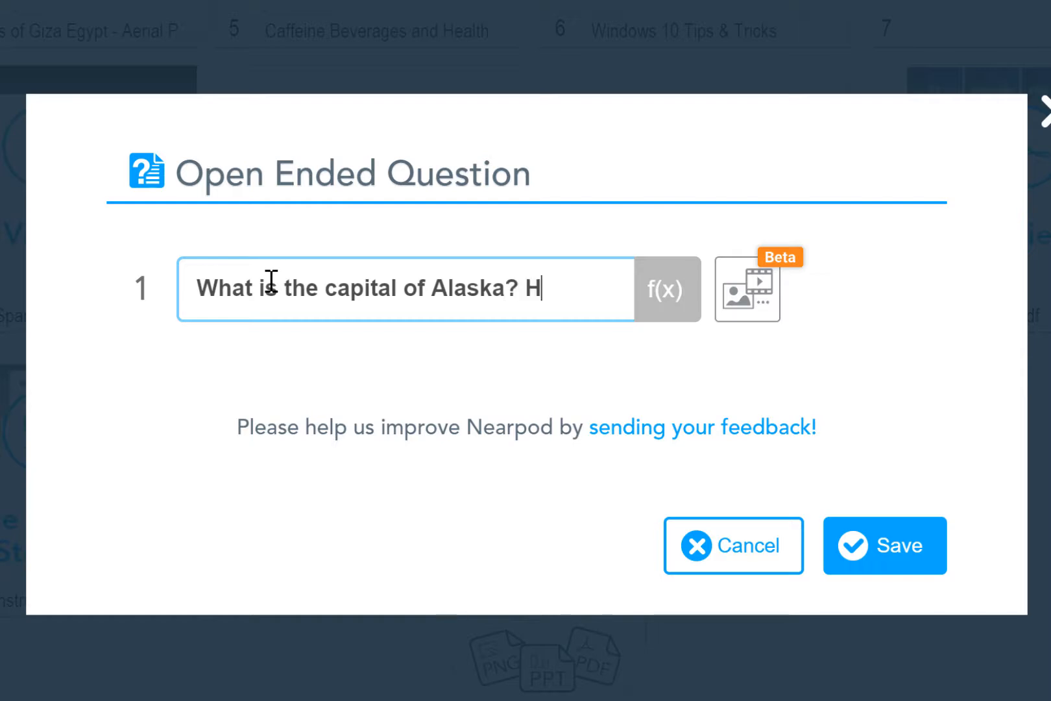
pyautogui.write('ow did t')
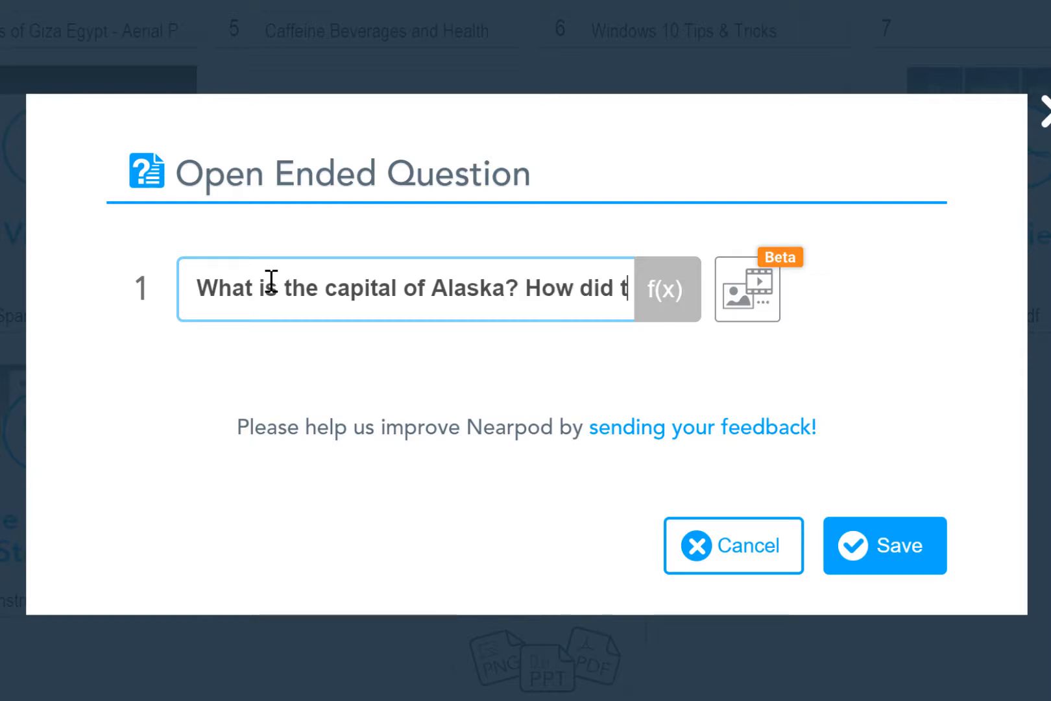
pyautogui.write('hat come to be?')
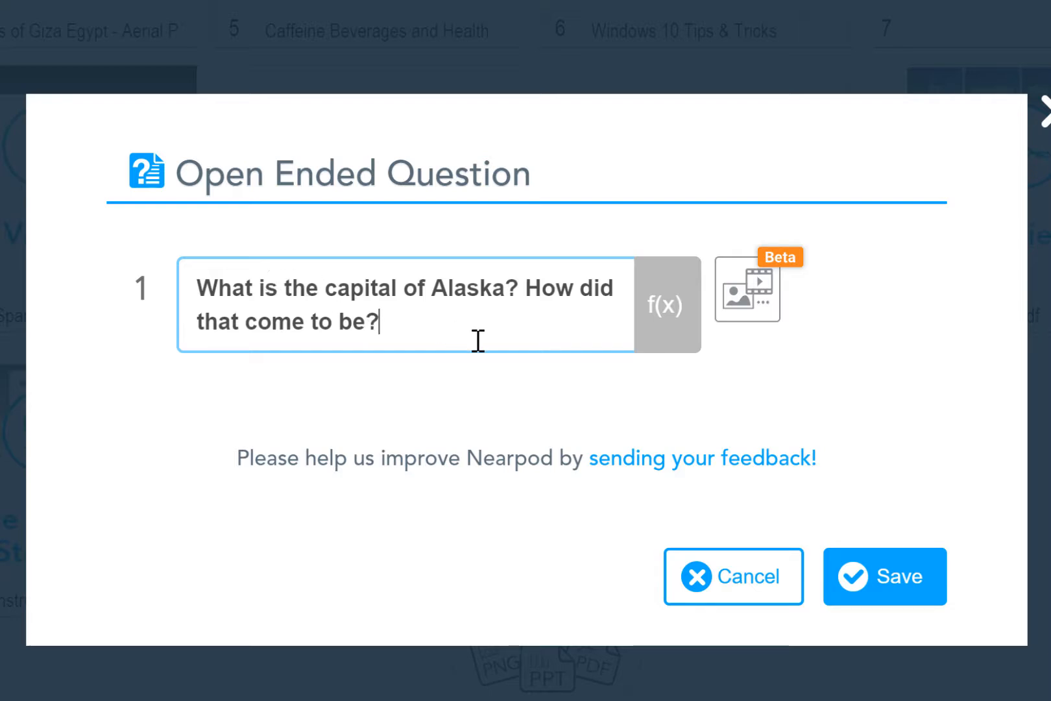
# - Look through the math symbol sets offered for the question text, from exponents and roots to operators and angles
pyautogui.click(668, 328)
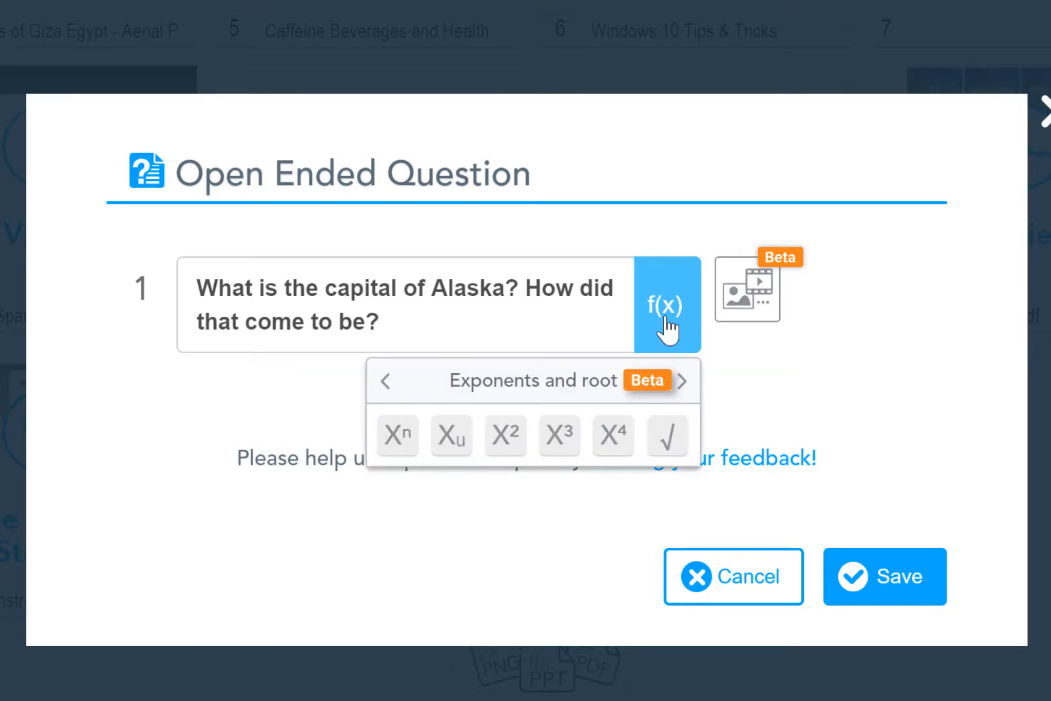
pyautogui.click(680, 383)
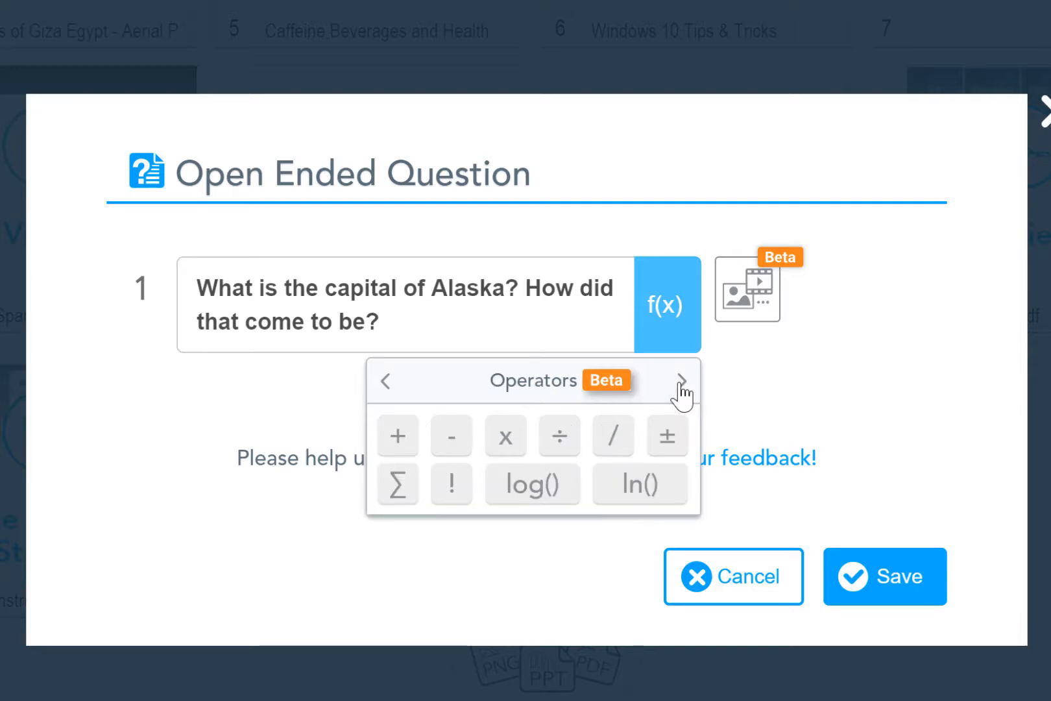
pyautogui.click(680, 383)
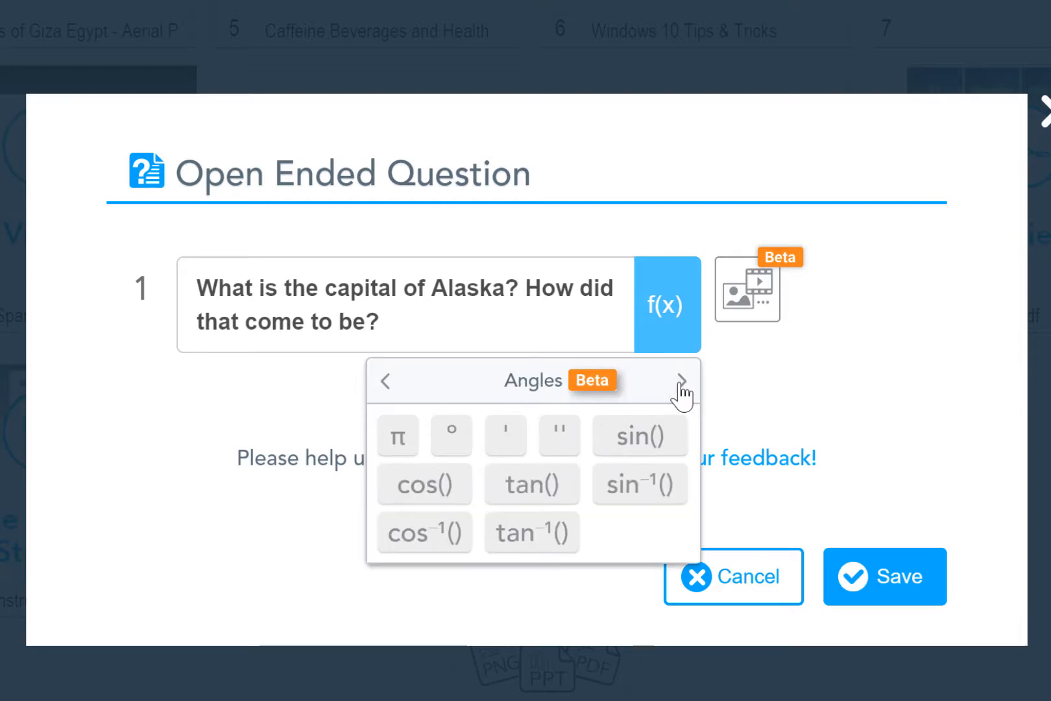
pyautogui.click(475, 324)
pyautogui.click(297, 429)
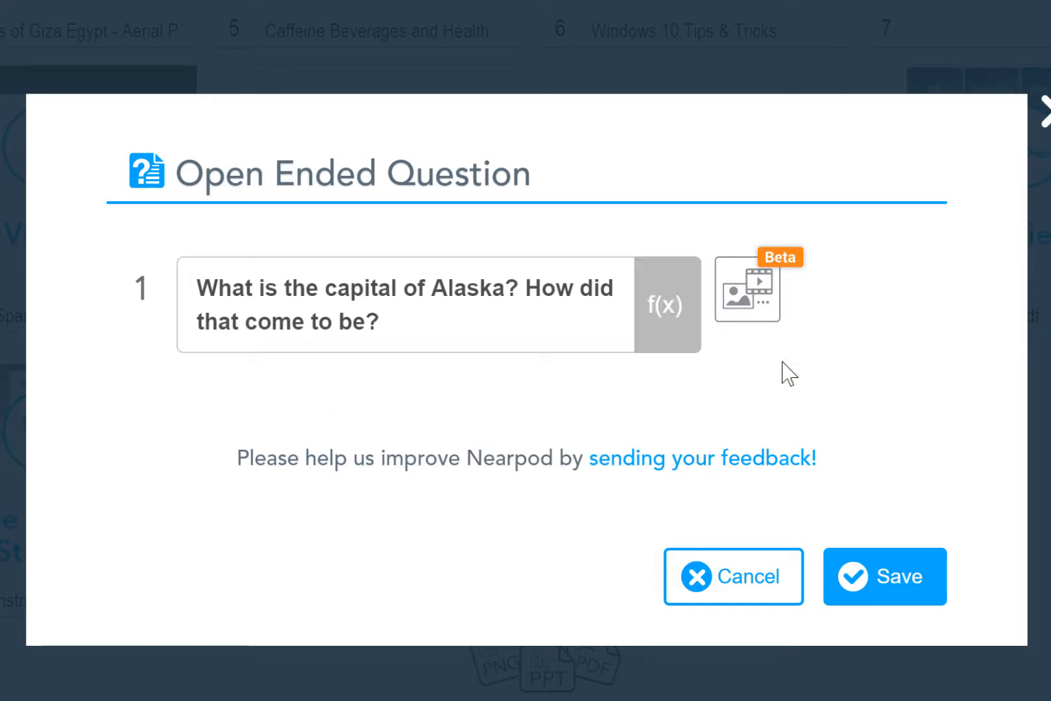
# - Choose an image as the question's media and search Google images for "alaska"
pyautogui.click(758, 318)
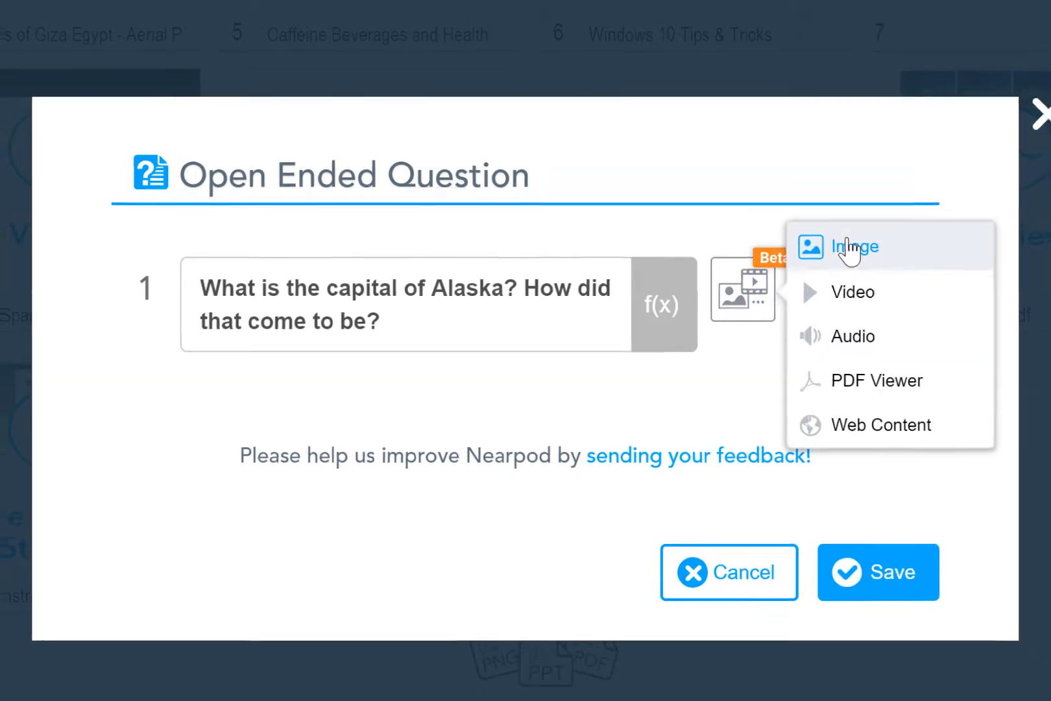
pyautogui.click(849, 249)
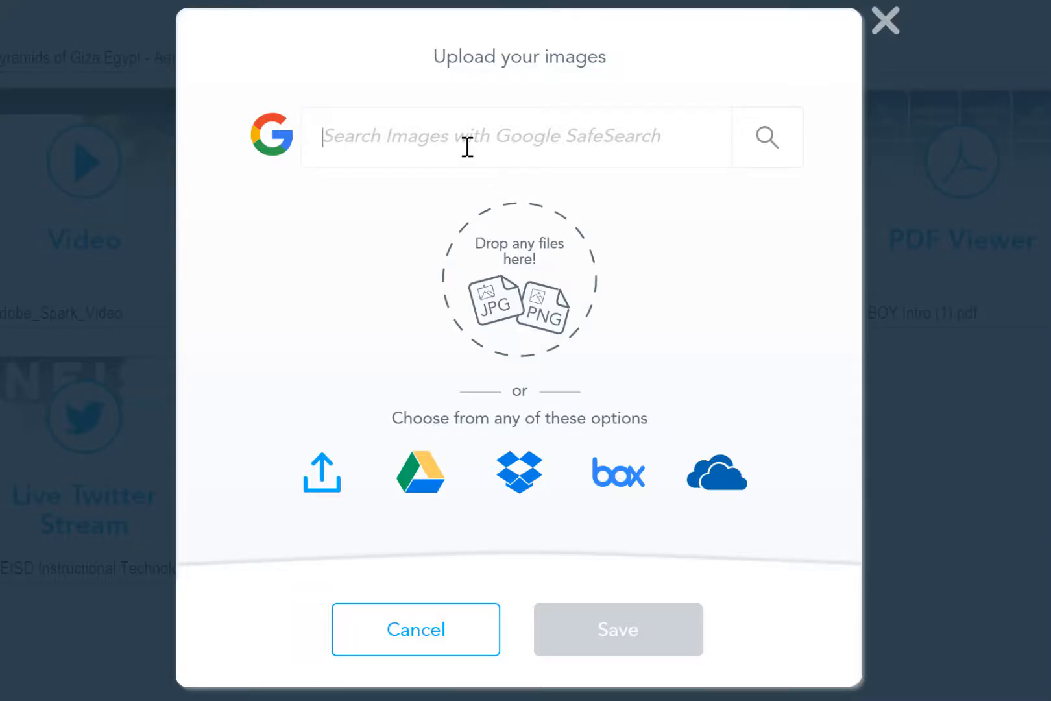
pyautogui.click(468, 147)
pyautogui.write('alaska')
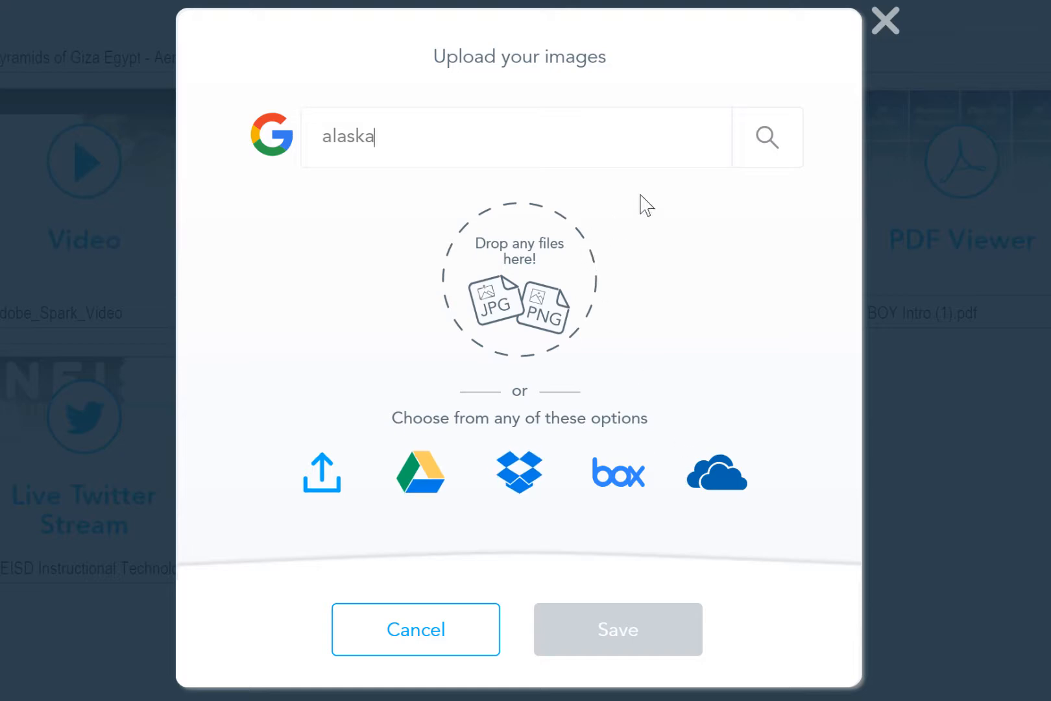
pyautogui.click(769, 150)
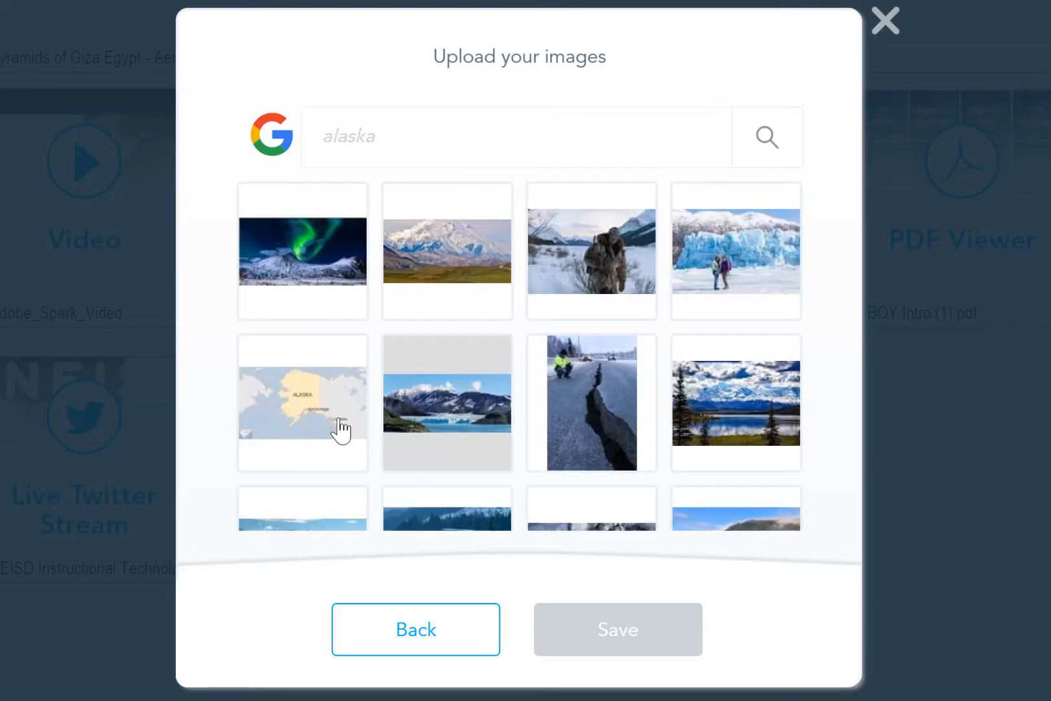
# - Attach the snowy mountain picture with the Alaska lettering to the question
pyautogui.scroll(-2, 425, 421)
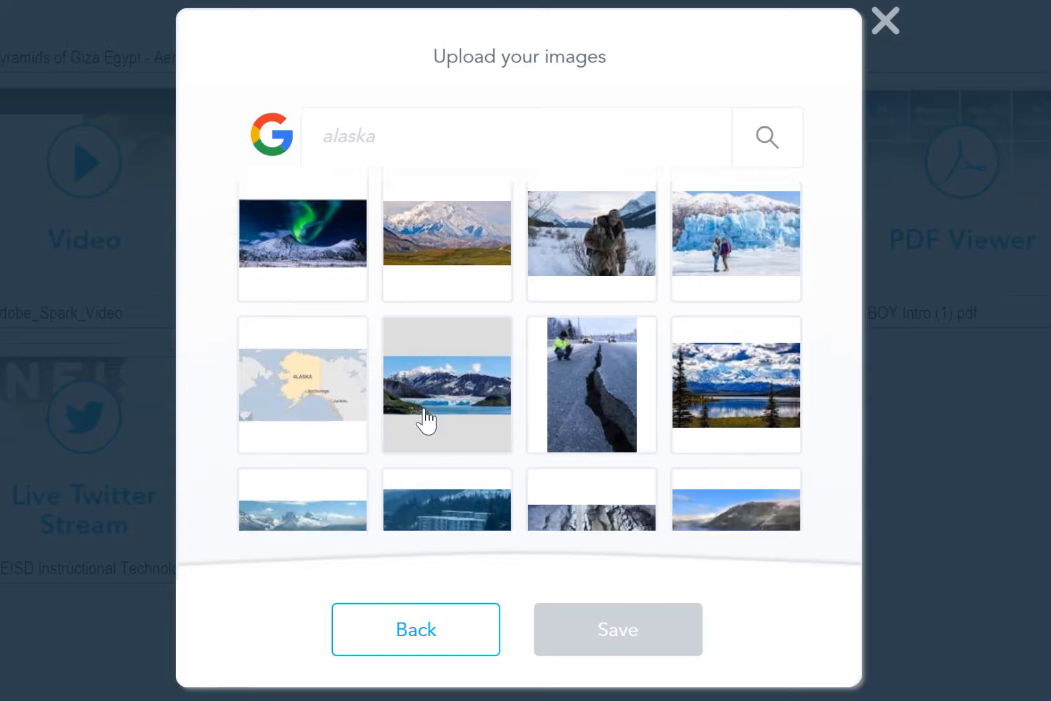
pyautogui.scroll(-2, 425, 422)
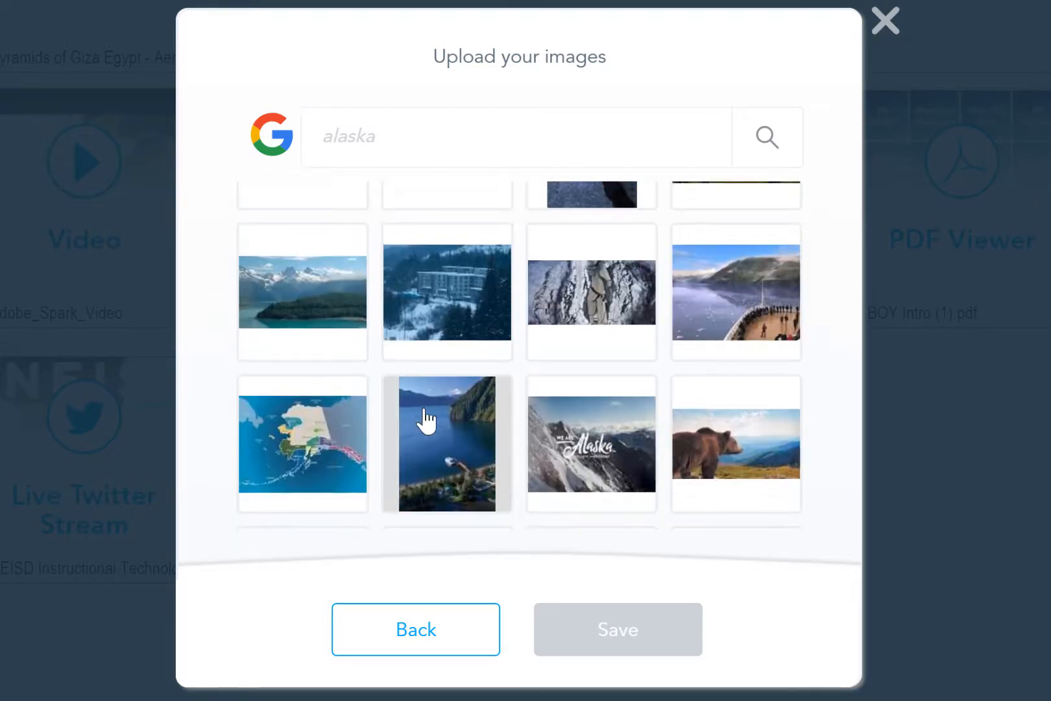
pyautogui.click(613, 446)
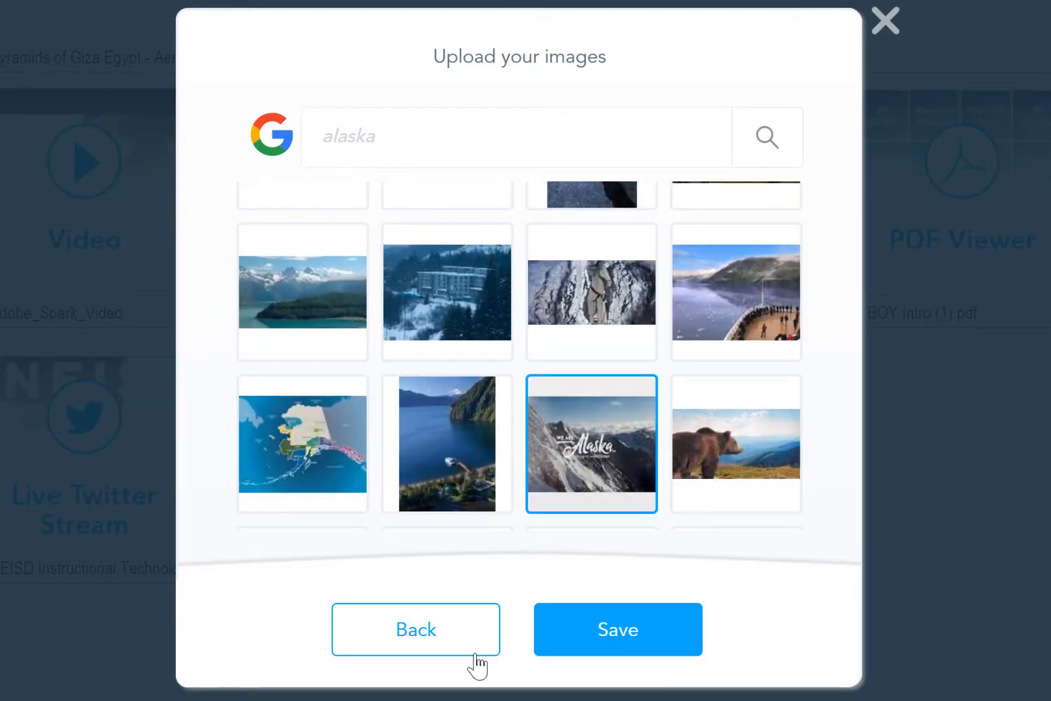
pyautogui.click(607, 648)
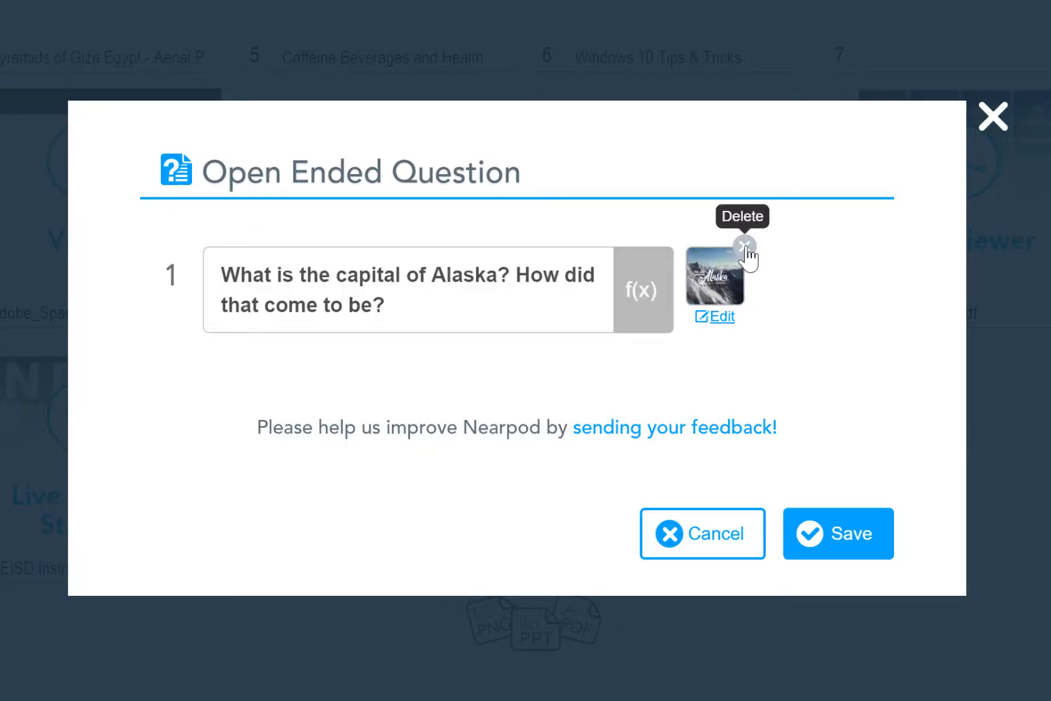
# - Delete the image attached to the open-ended question and save the question to the presentation
pyautogui.click(744, 246)
pyautogui.click(733, 266)
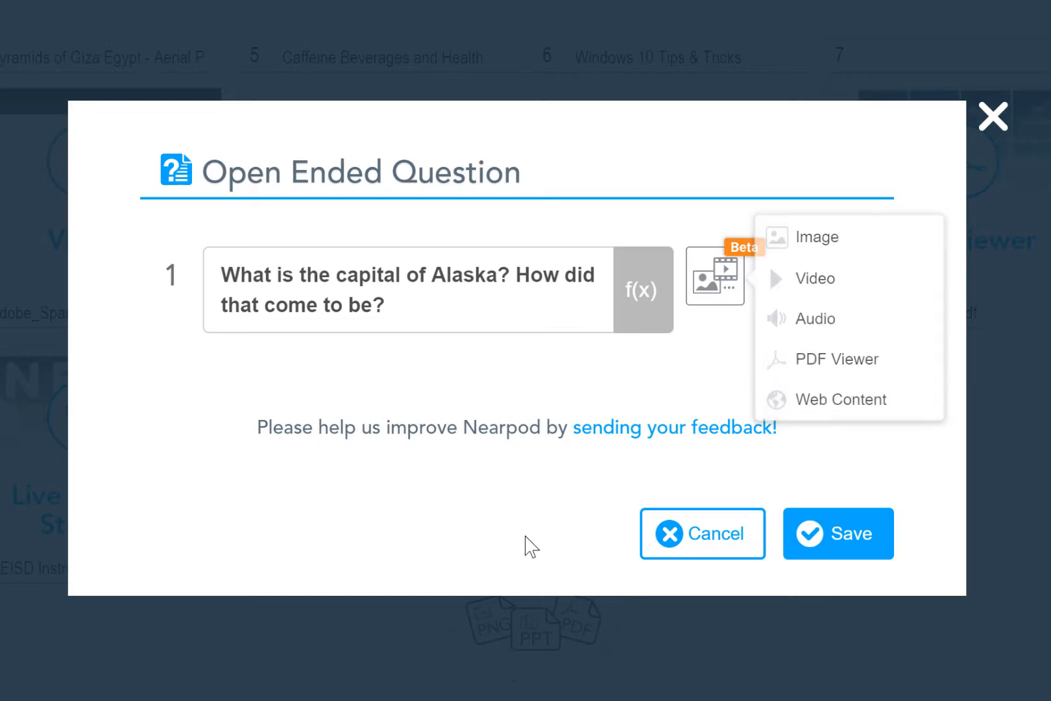
pyautogui.click(850, 531)
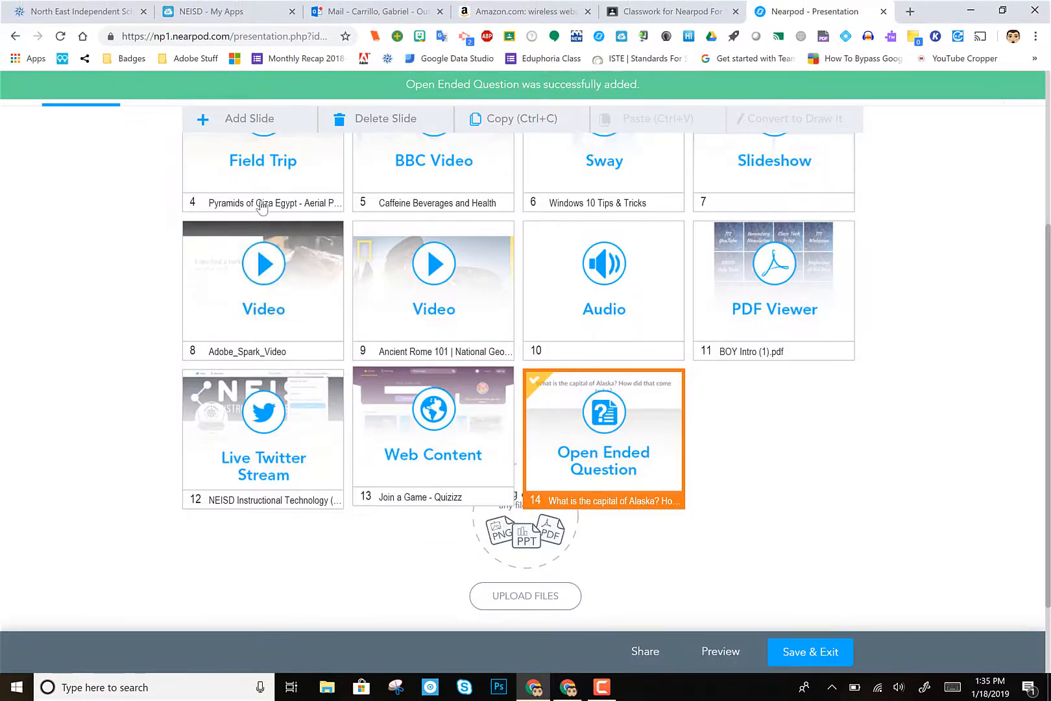
# - Start a new Matching Pairs activity slide in the presentation
pyautogui.click(240, 122)
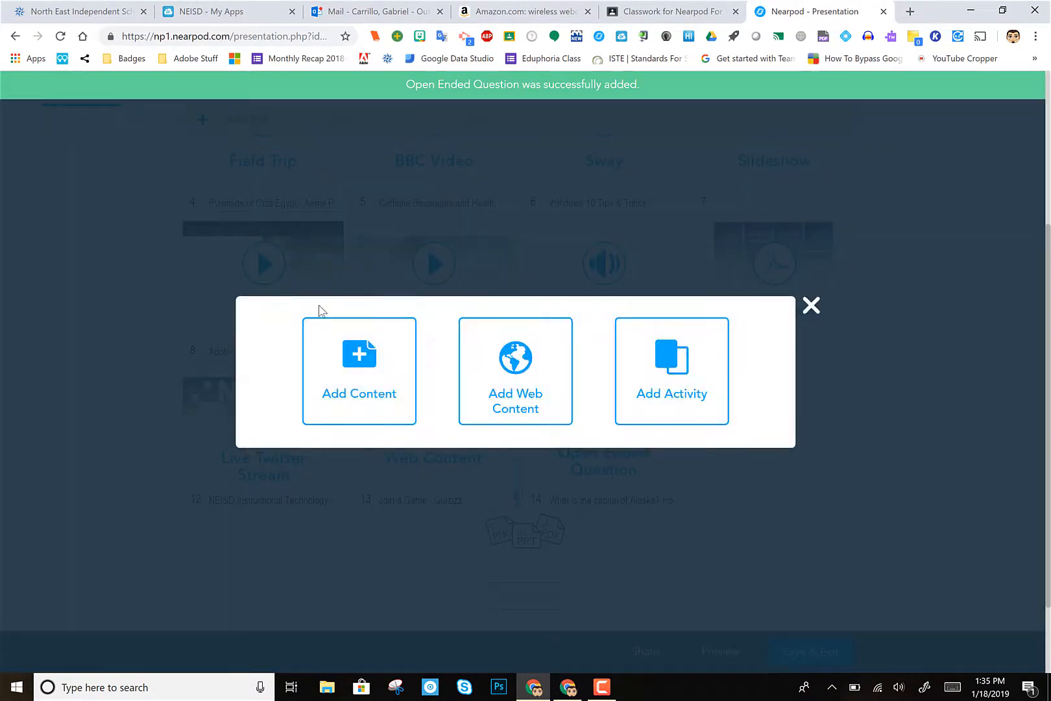
pyautogui.click(683, 365)
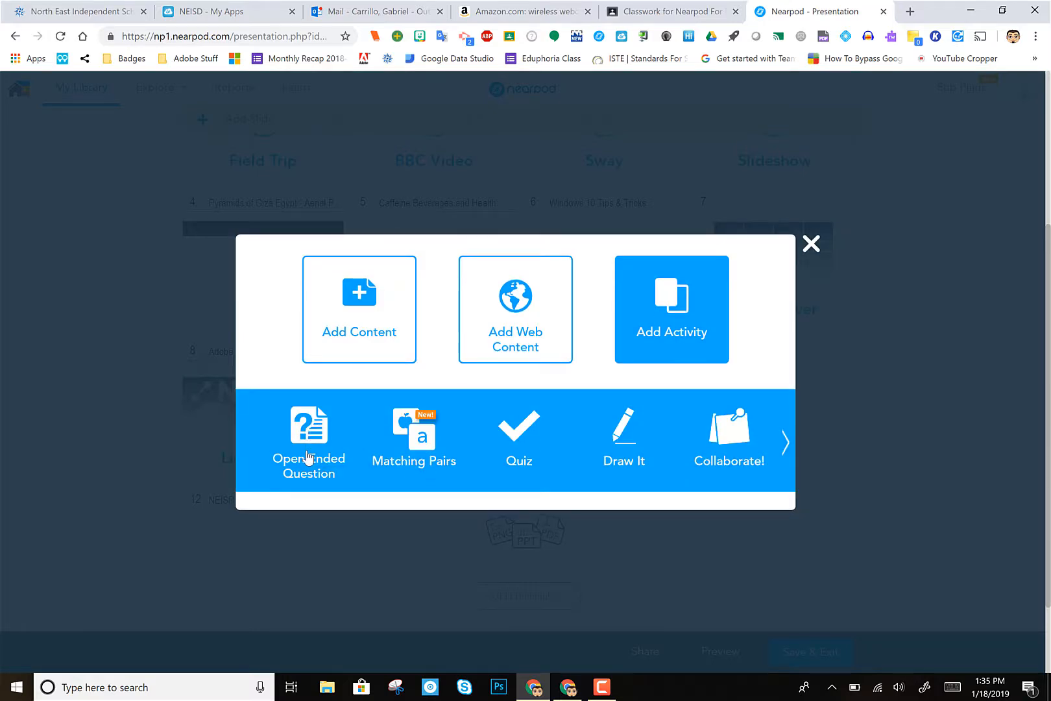
pyautogui.click(419, 445)
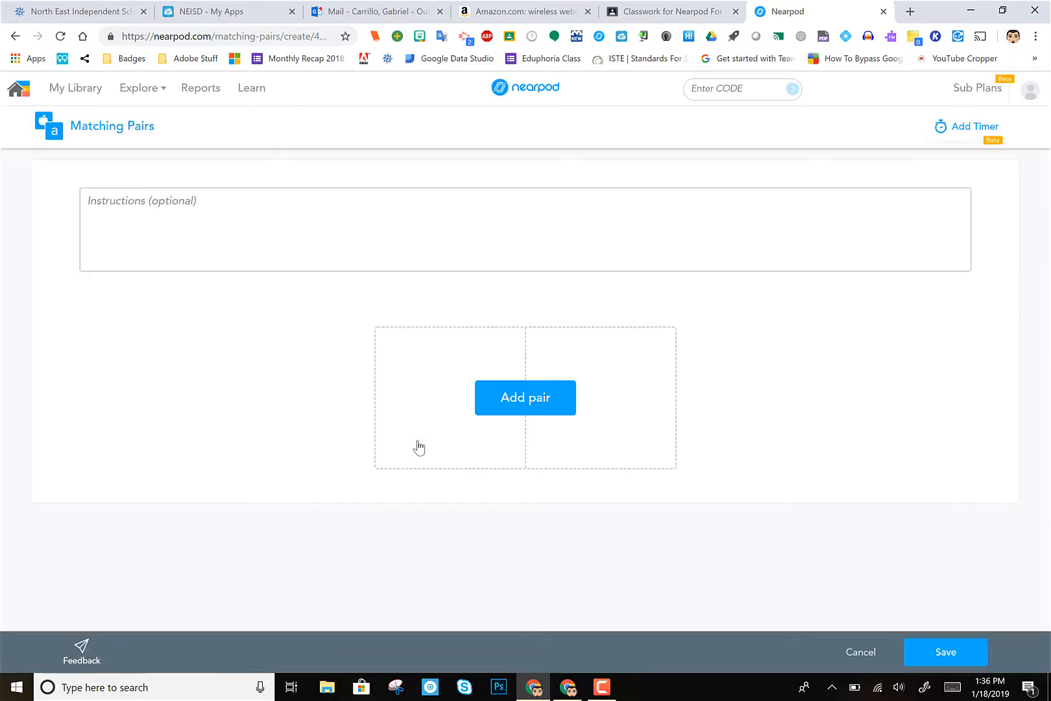
# - Enter the activity instructions "Match the appropriate math equation with the solution."
pyautogui.click(203, 222)
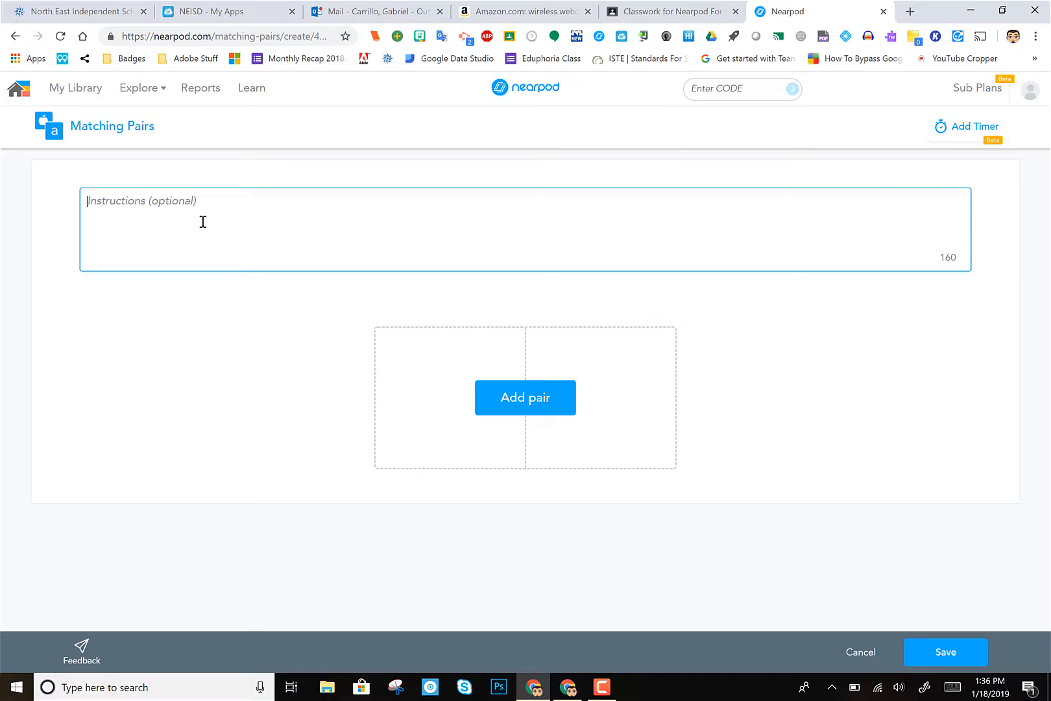
pyautogui.write('Math ')
pyautogui.write('ch ')
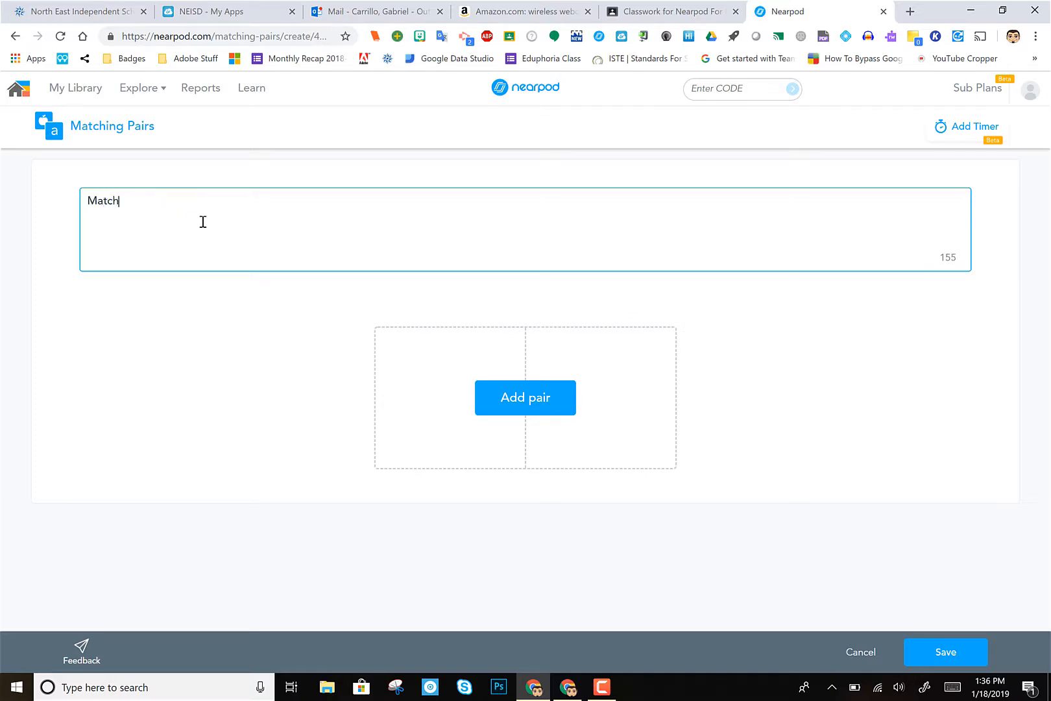
pyautogui.write('the appropriate math eq')
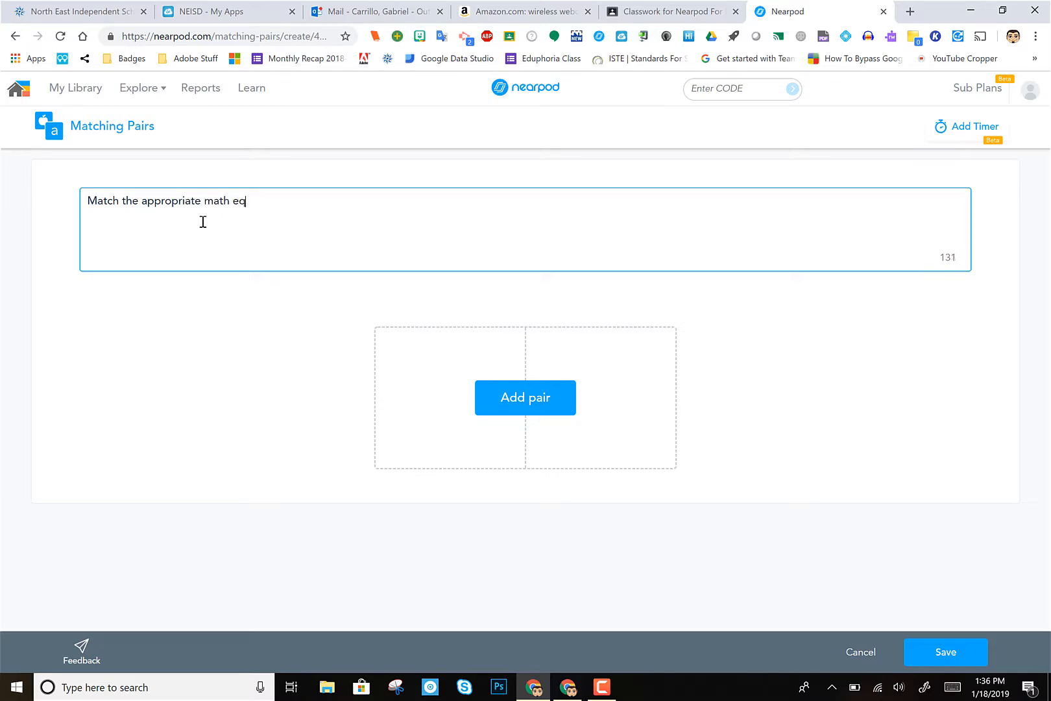
pyautogui.write('ut')
pyautogui.write('tion with th')
pyautogui.write('e solution.')
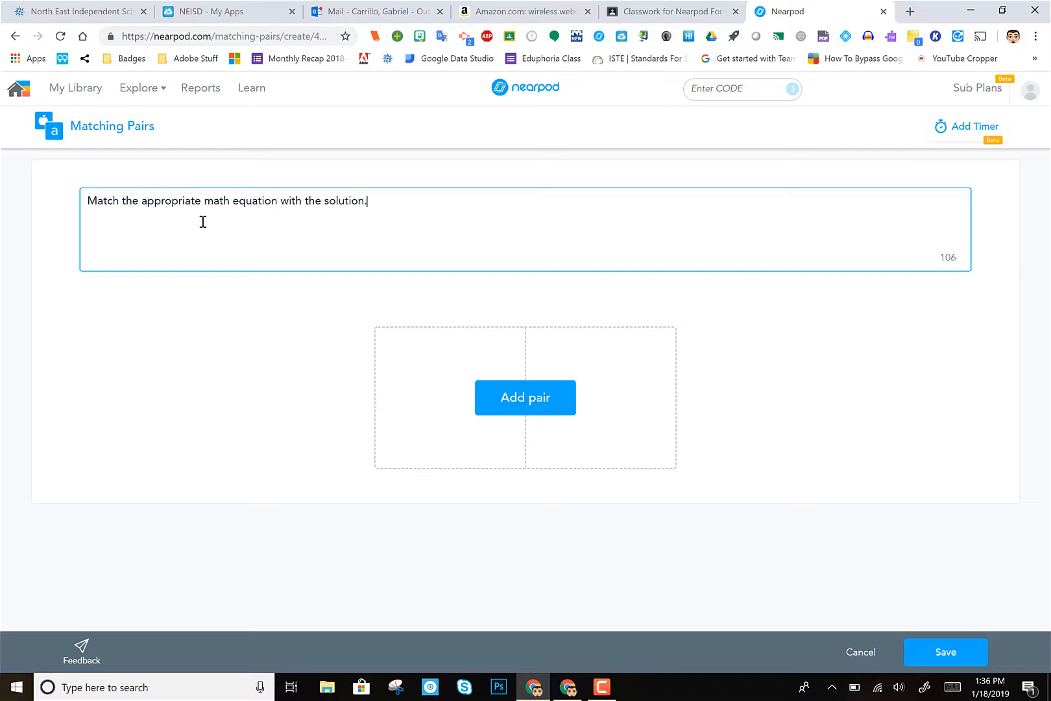
# - Add a first pair that matches the text "4 x 12 =" with the text "48"
pyautogui.click(525, 399)
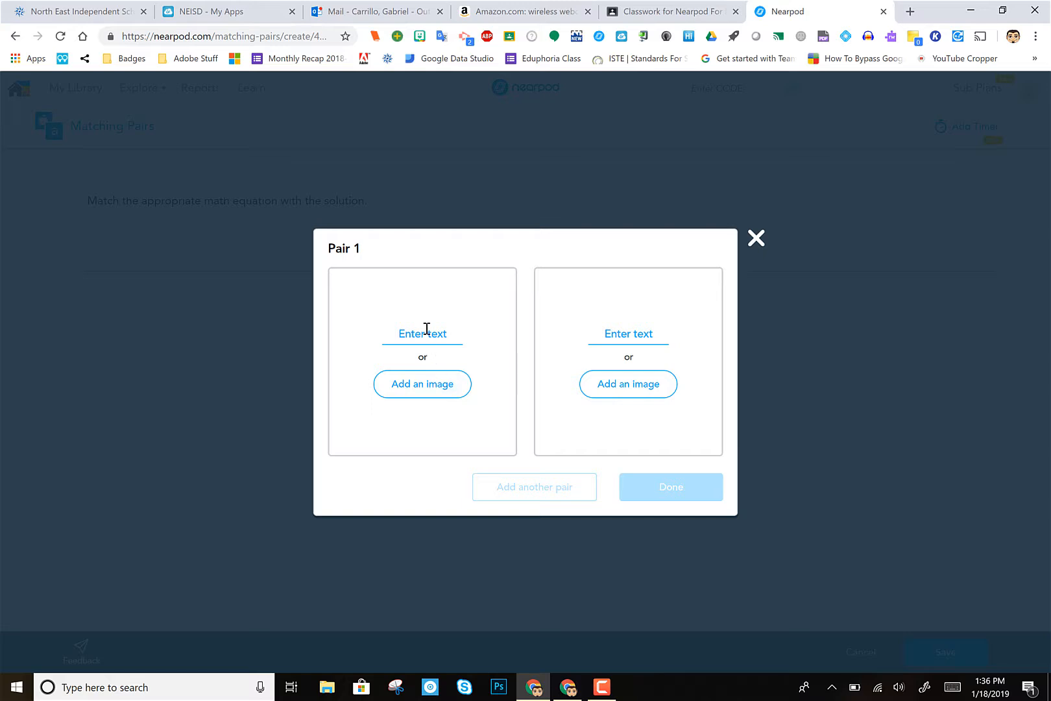
pyautogui.click(427, 329)
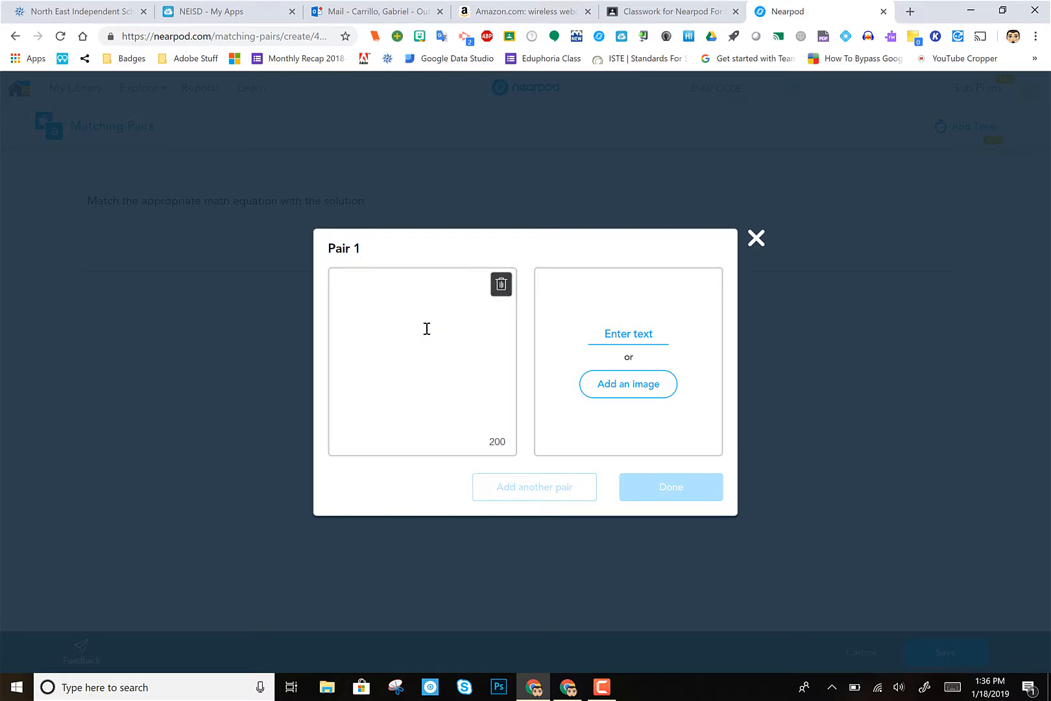
pyautogui.write('4 x 12 =')
pyautogui.click(640, 338)
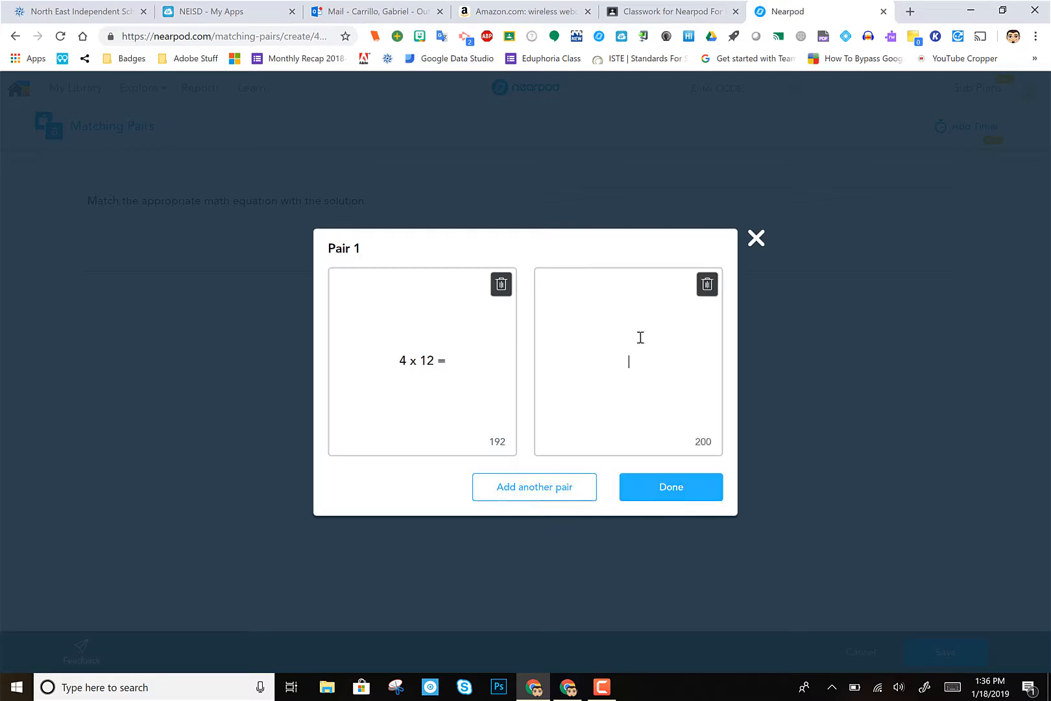
pyautogui.write('48')
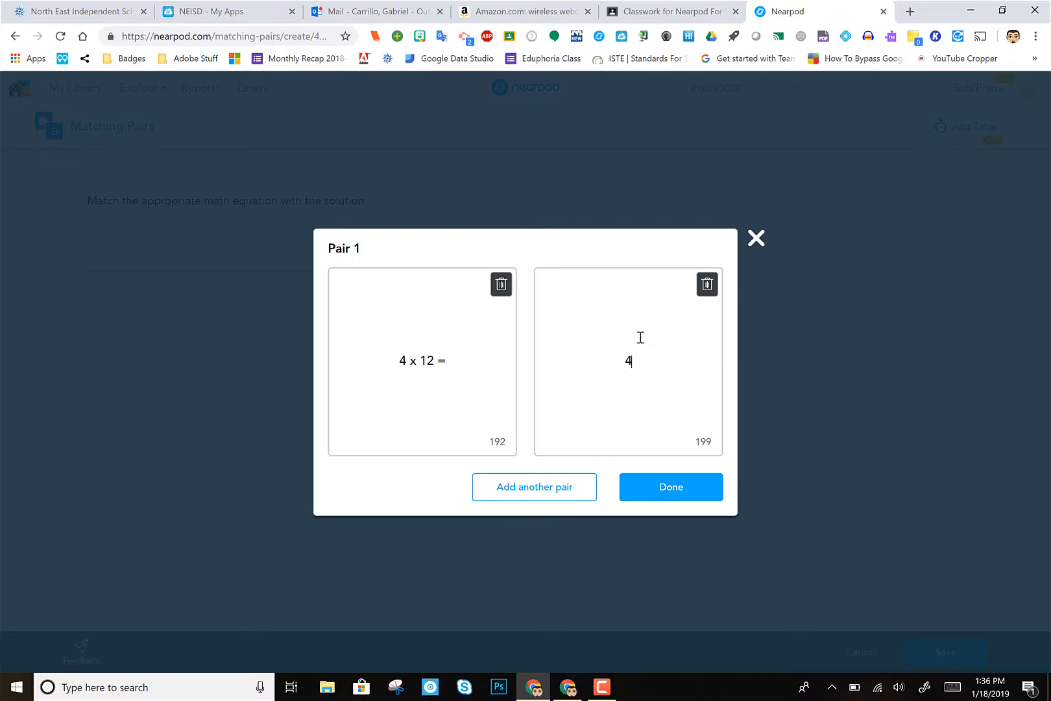
# - Add a second pair and enter the text "pentagon" as its first half
pyautogui.click(527, 498)
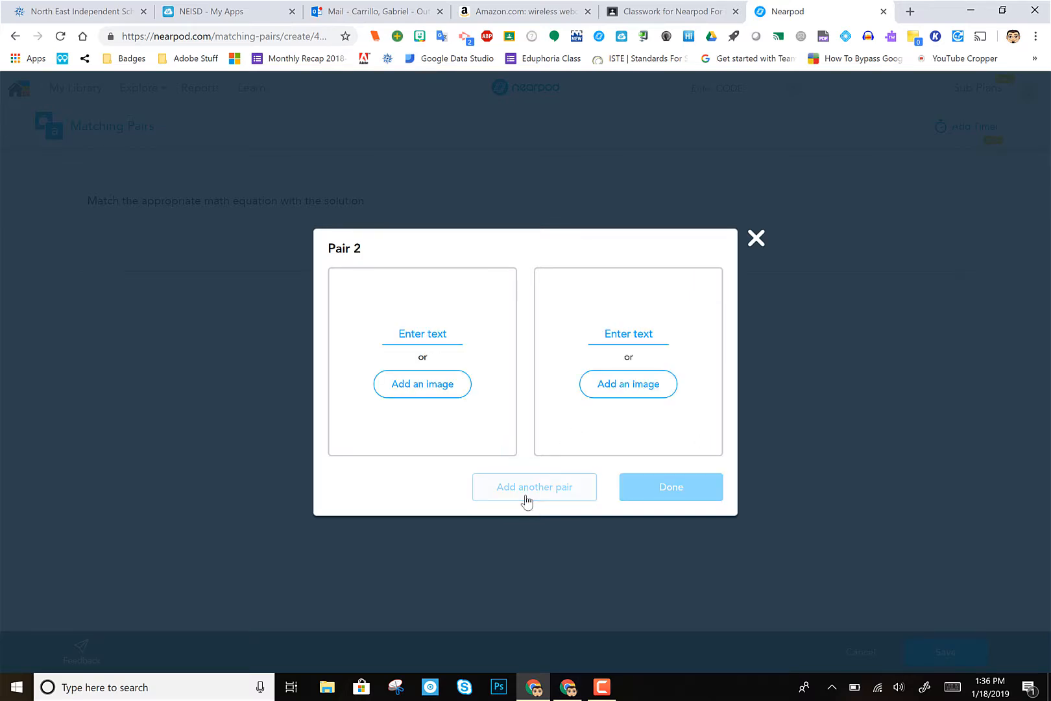
pyautogui.click(415, 340)
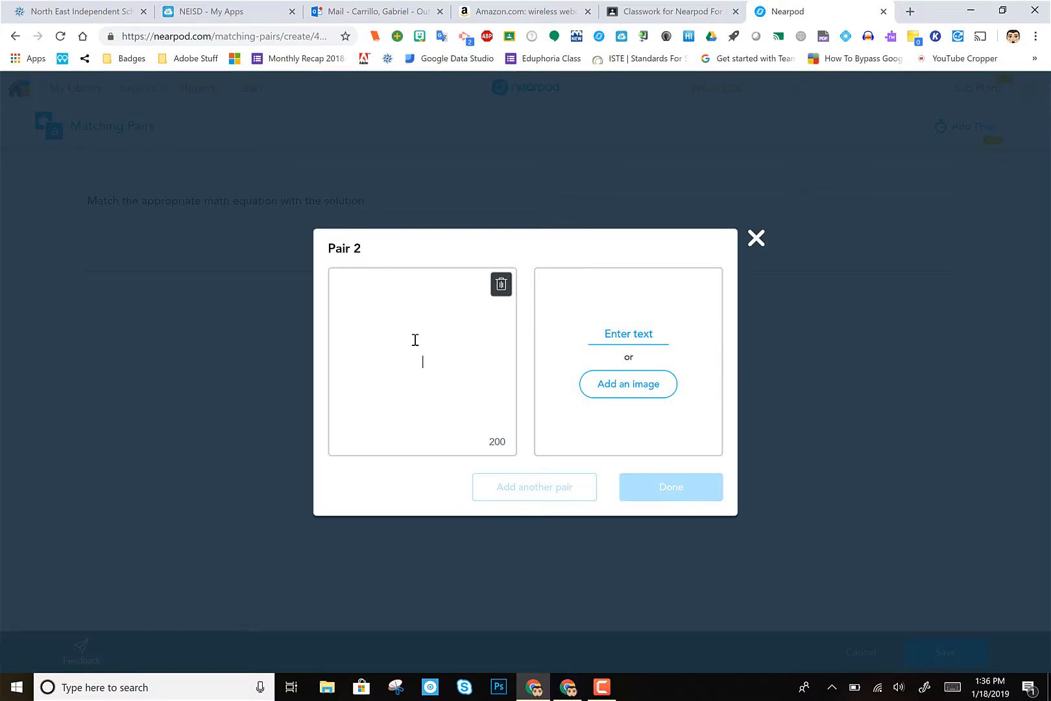
pyautogui.write('pentagon')
# - Search the web images for "pentagon" and use the plain five-sided outline as the second half of the pair
pyautogui.click(624, 390)
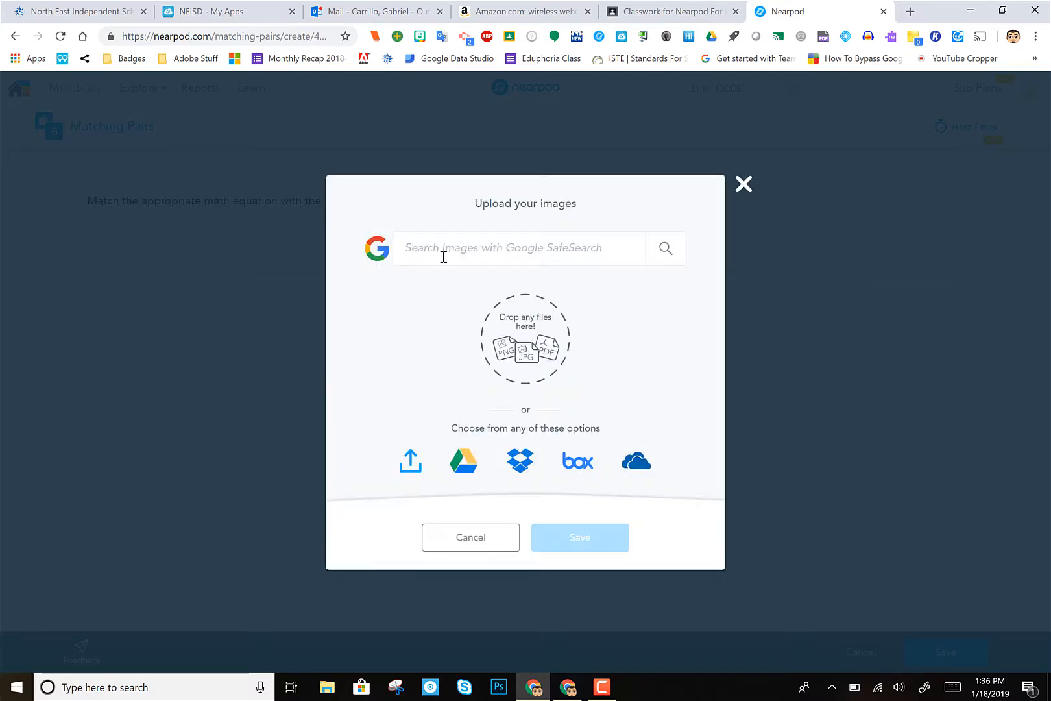
pyautogui.click(443, 256)
pyautogui.write('pen')
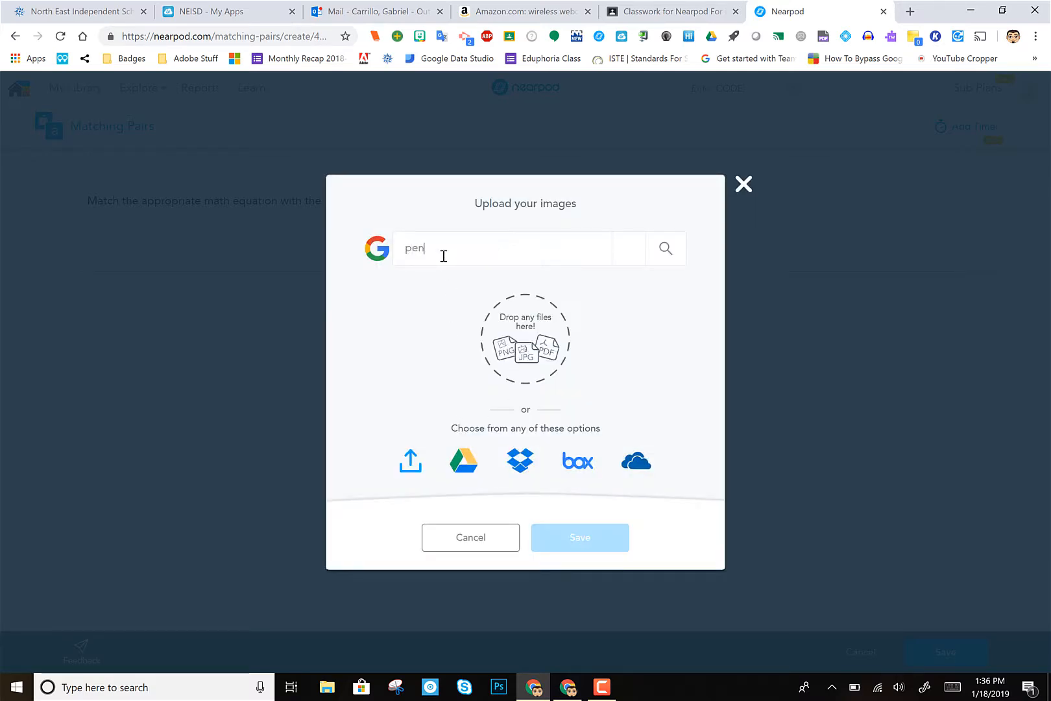
pyautogui.write('tagon')
pyautogui.press('Return')
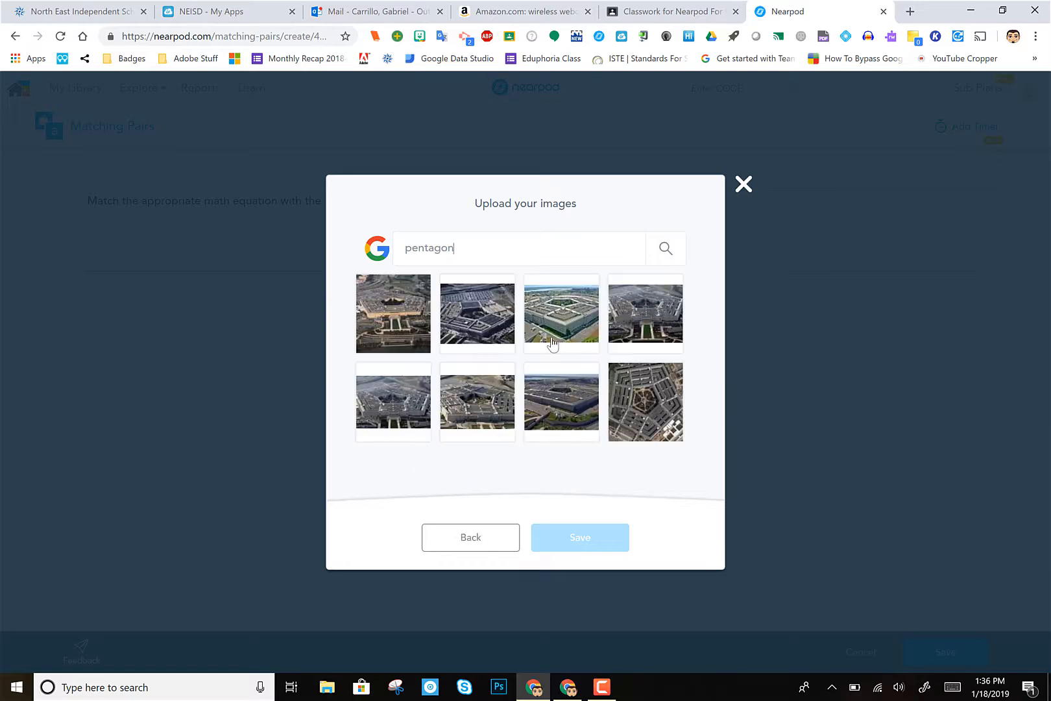
pyautogui.scroll(-2, 552, 345)
pyautogui.scroll(-1, 552, 344)
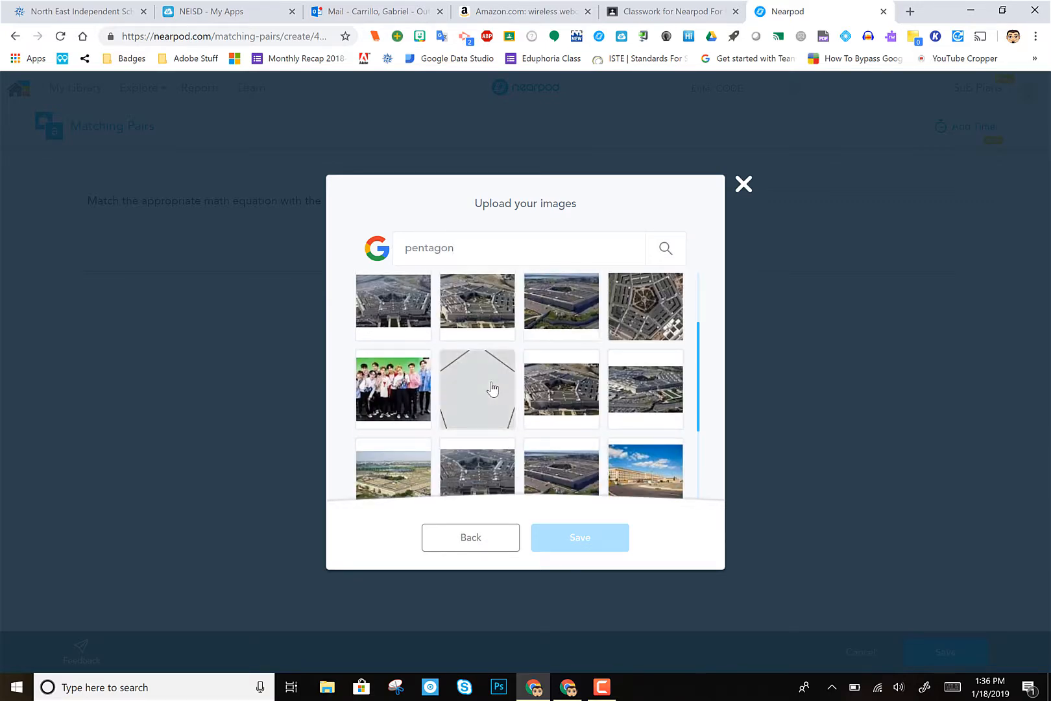
pyautogui.click(488, 387)
pyautogui.click(592, 545)
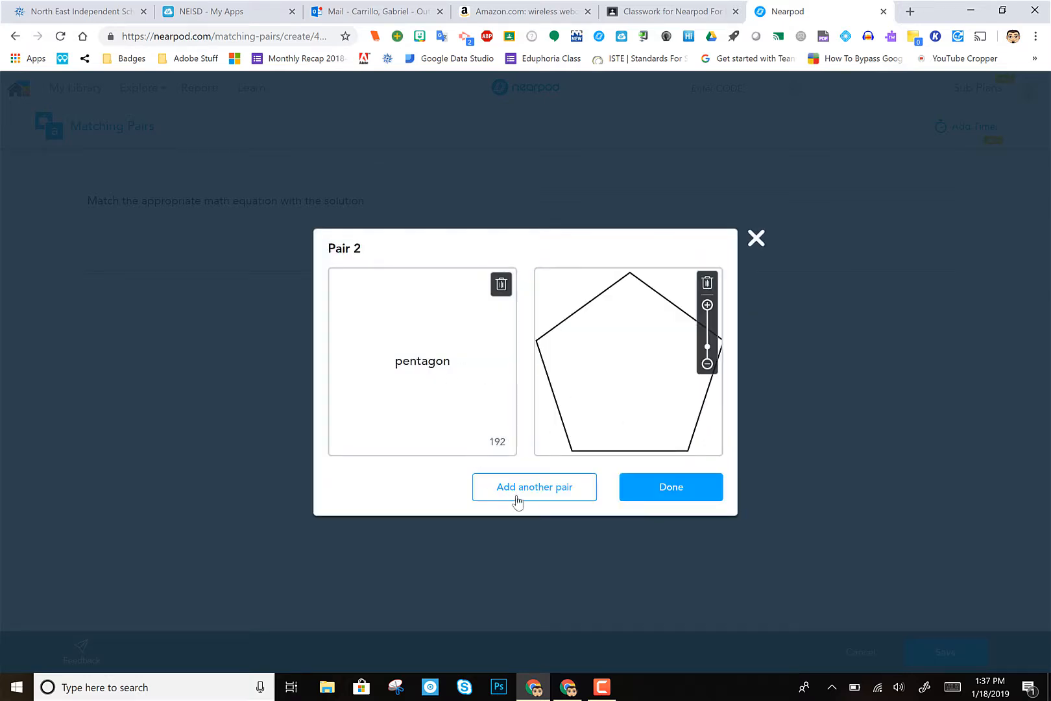
# - Add a third pair and enter the text "donut" as its first half
pyautogui.click(548, 497)
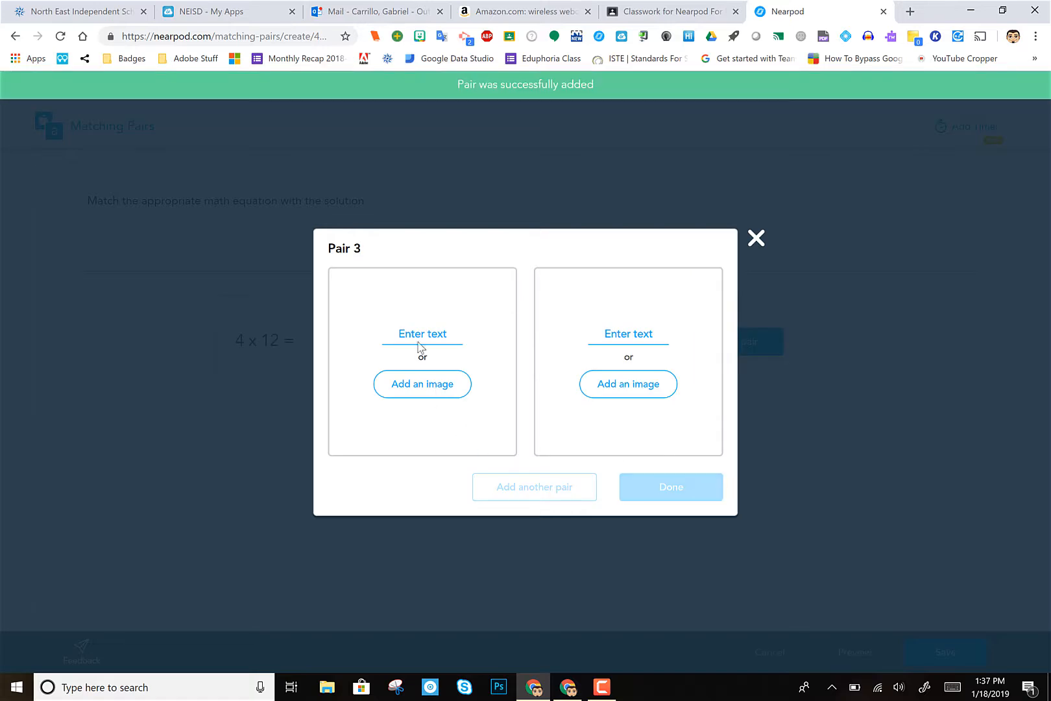
pyautogui.click(415, 331)
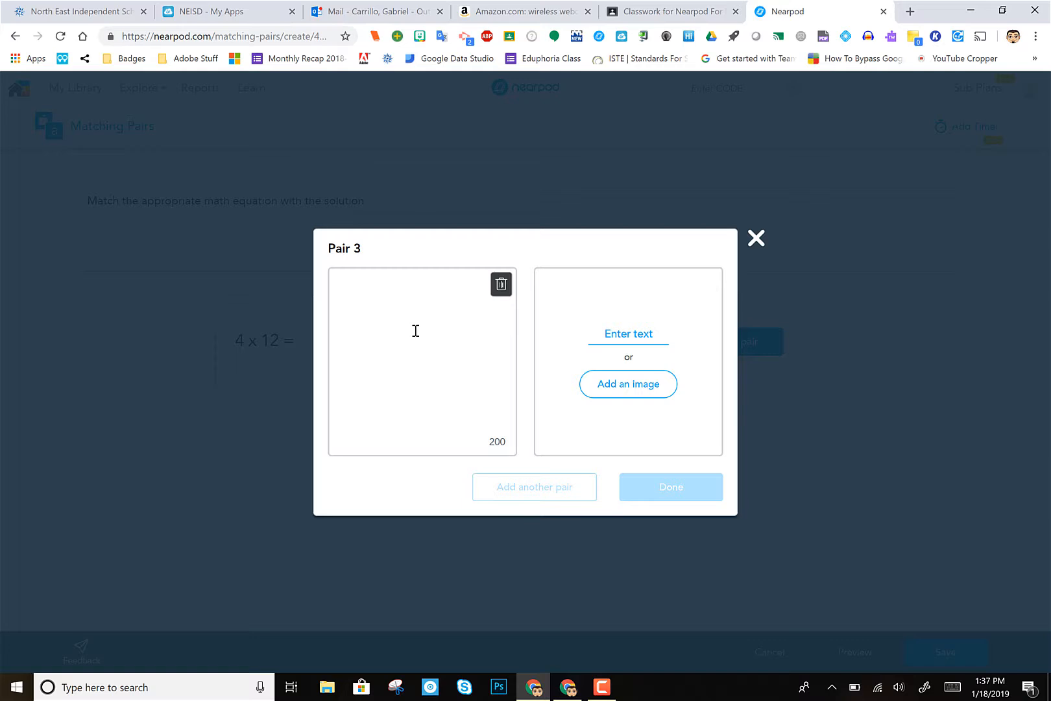
pyautogui.write('donut')
# - Search the web images for "donut", use a single pink sprinkled donut as the matching half, and finish adding pairs
pyautogui.click(647, 389)
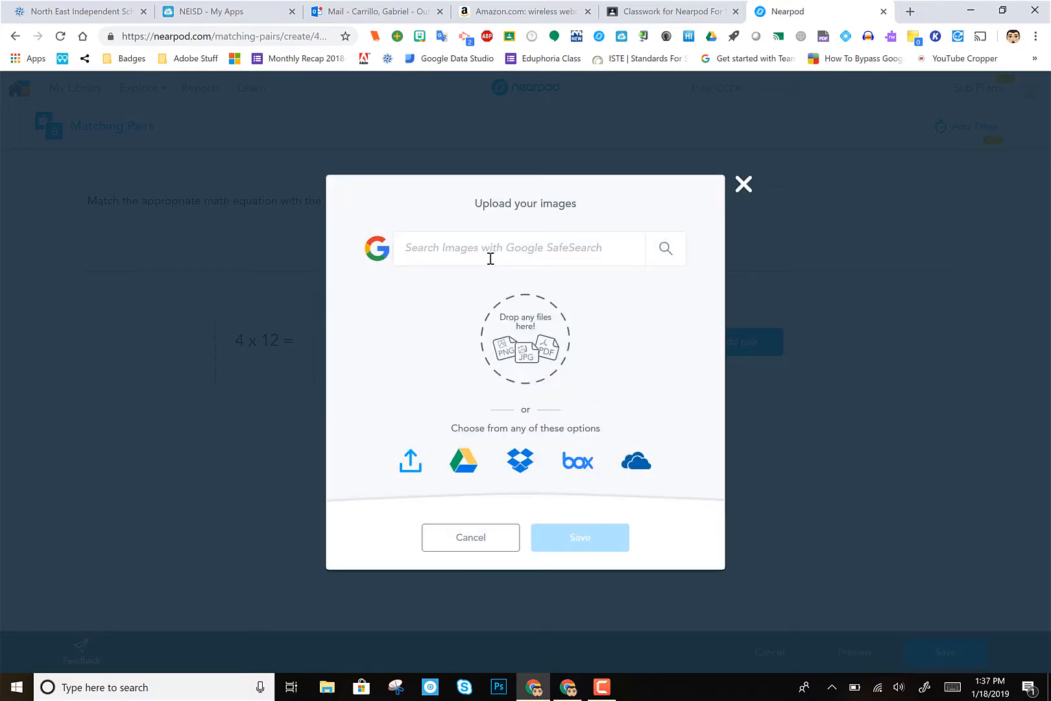
pyautogui.click(490, 258)
pyautogui.write('donut')
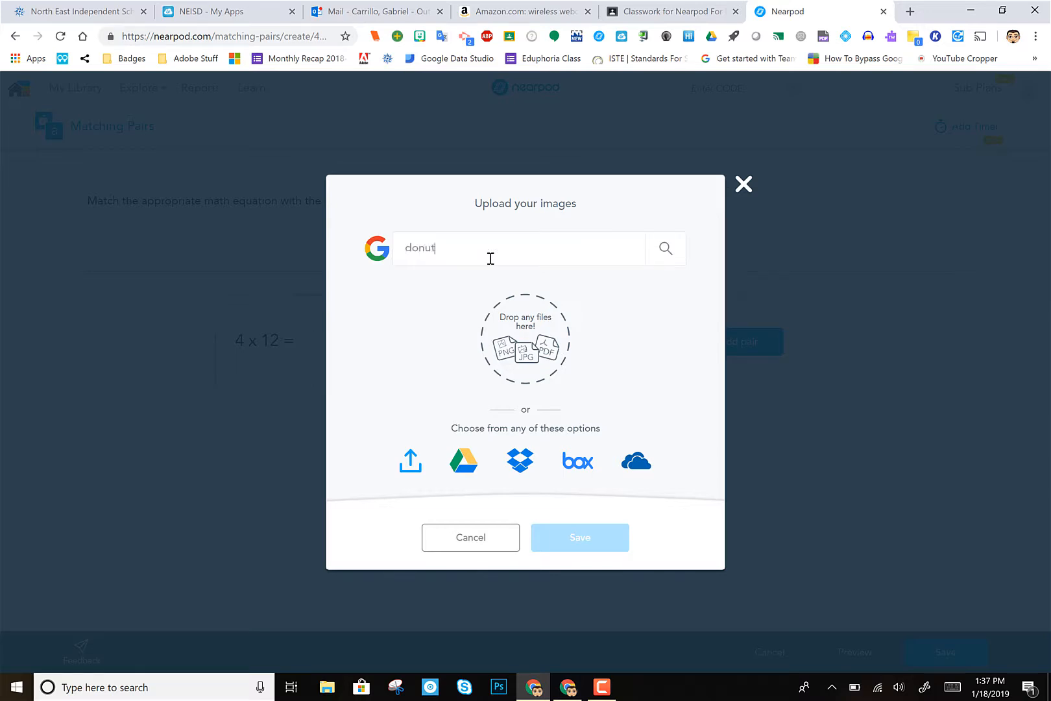
pyautogui.press('Return')
pyautogui.click(396, 399)
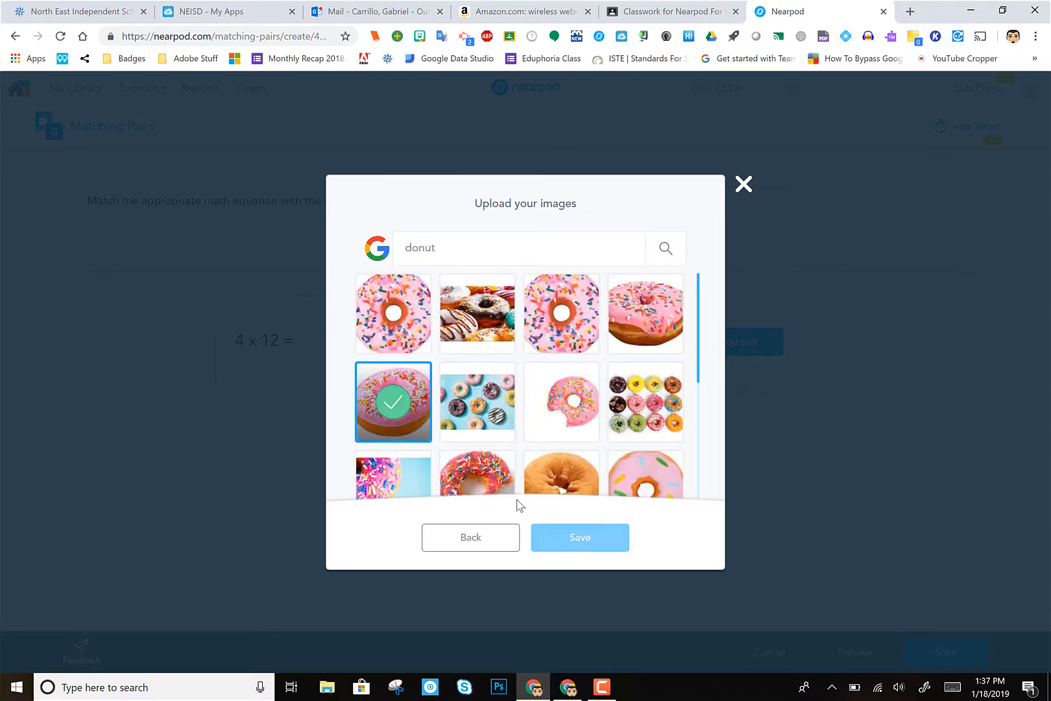
pyautogui.click(566, 538)
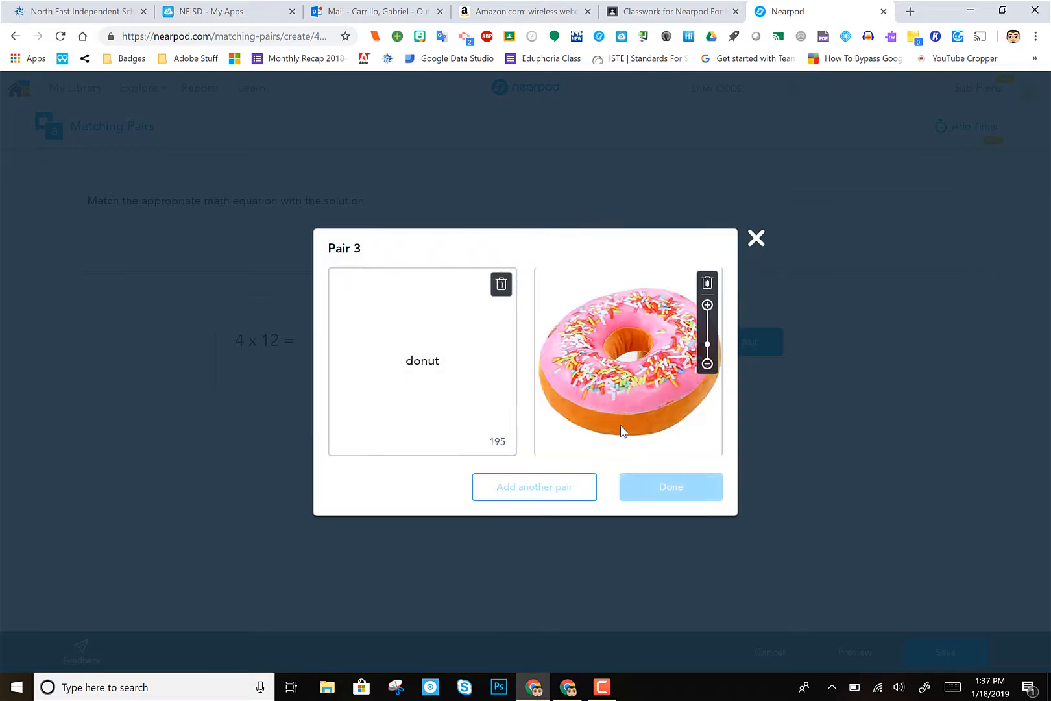
pyautogui.click(643, 495)
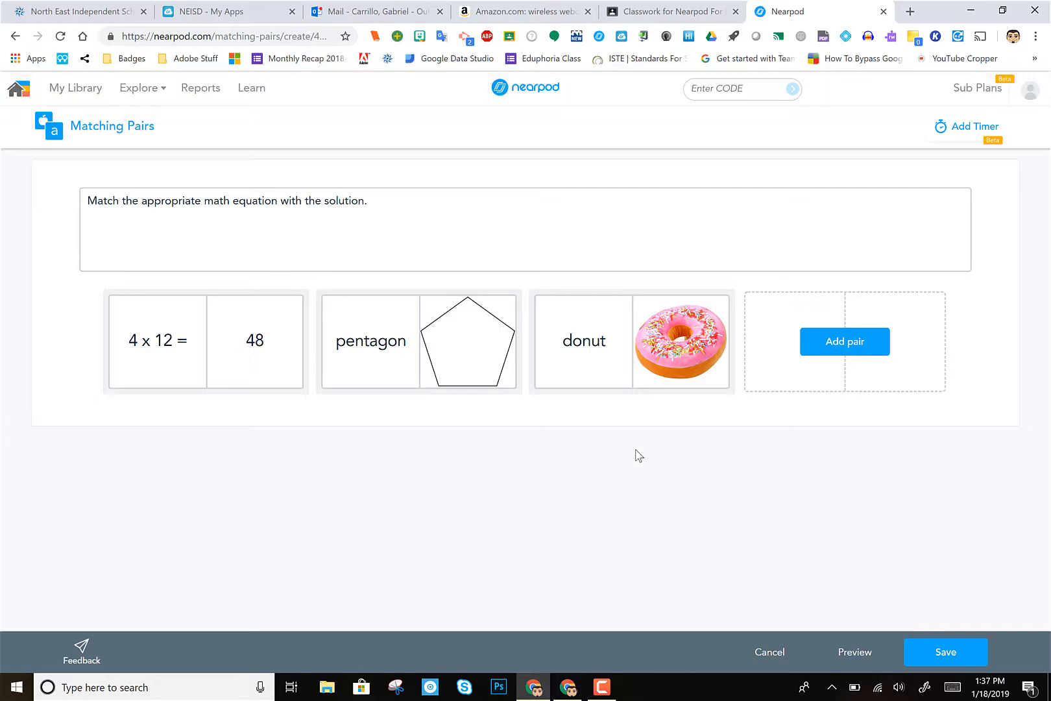
# - Preview the matching activity and collapse and expand its instructions
pyautogui.click(845, 653)
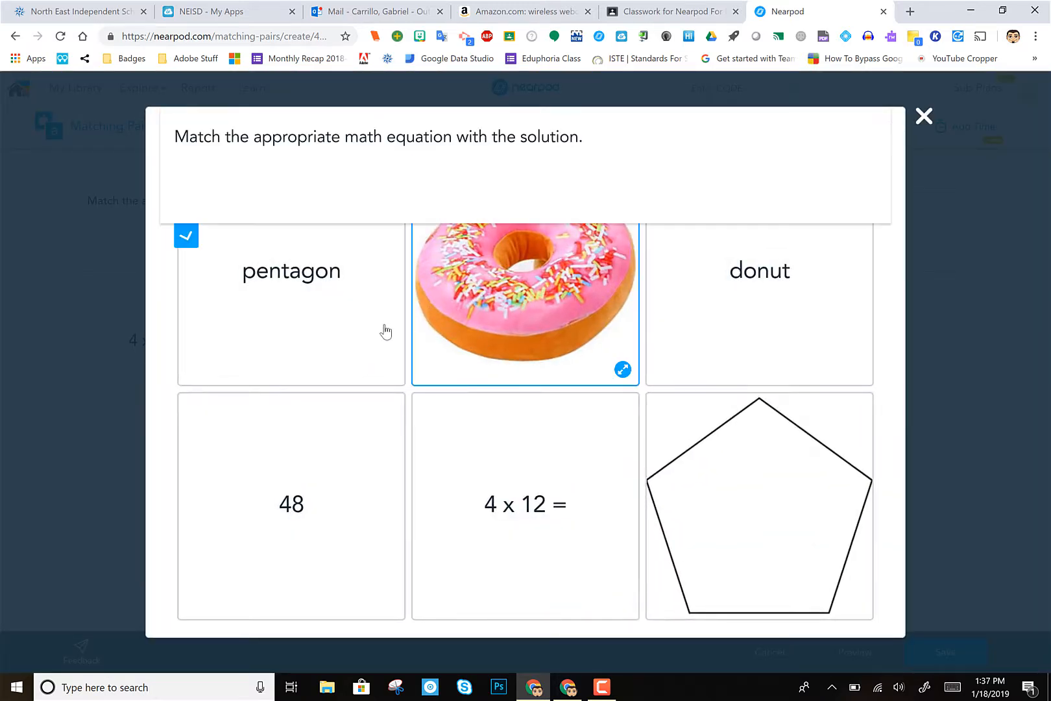
pyautogui.click(186, 246)
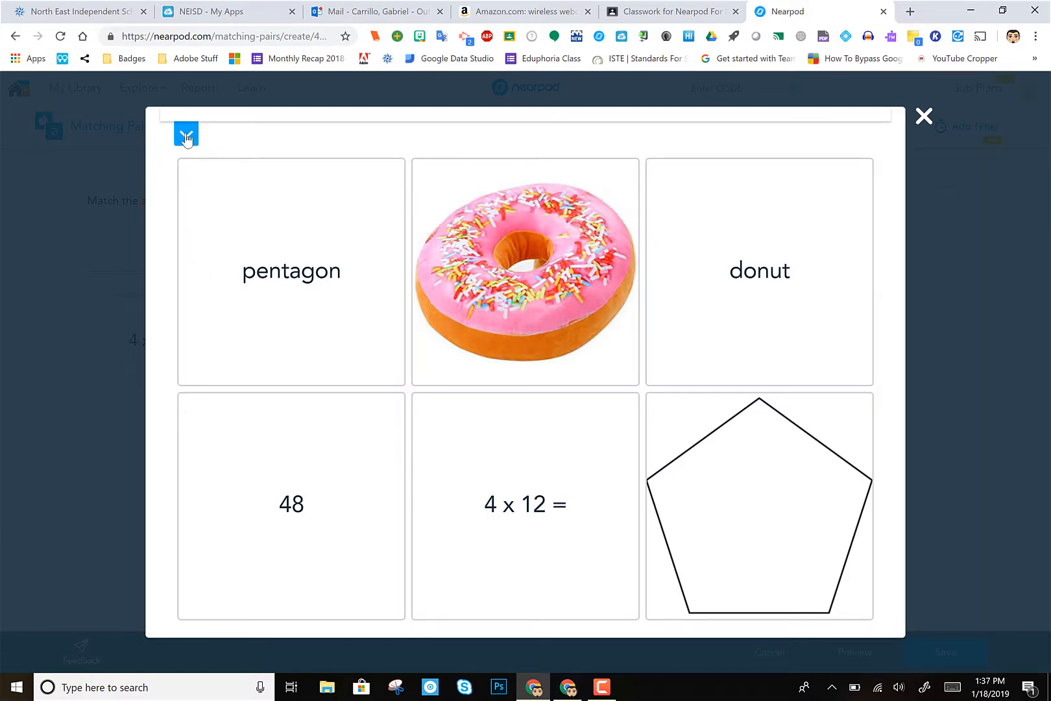
pyautogui.click(187, 137)
pyautogui.click(187, 246)
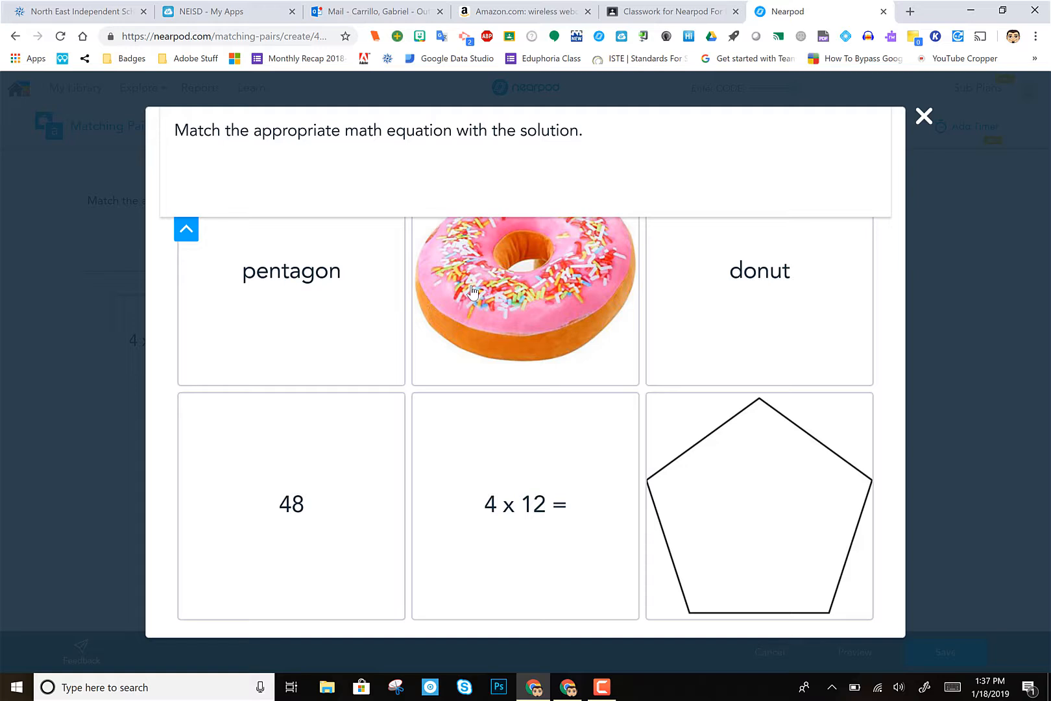
# - Test the preview by matching the donut picture with "donut" and "pentagon" with "48", and close it
pyautogui.click(537, 297)
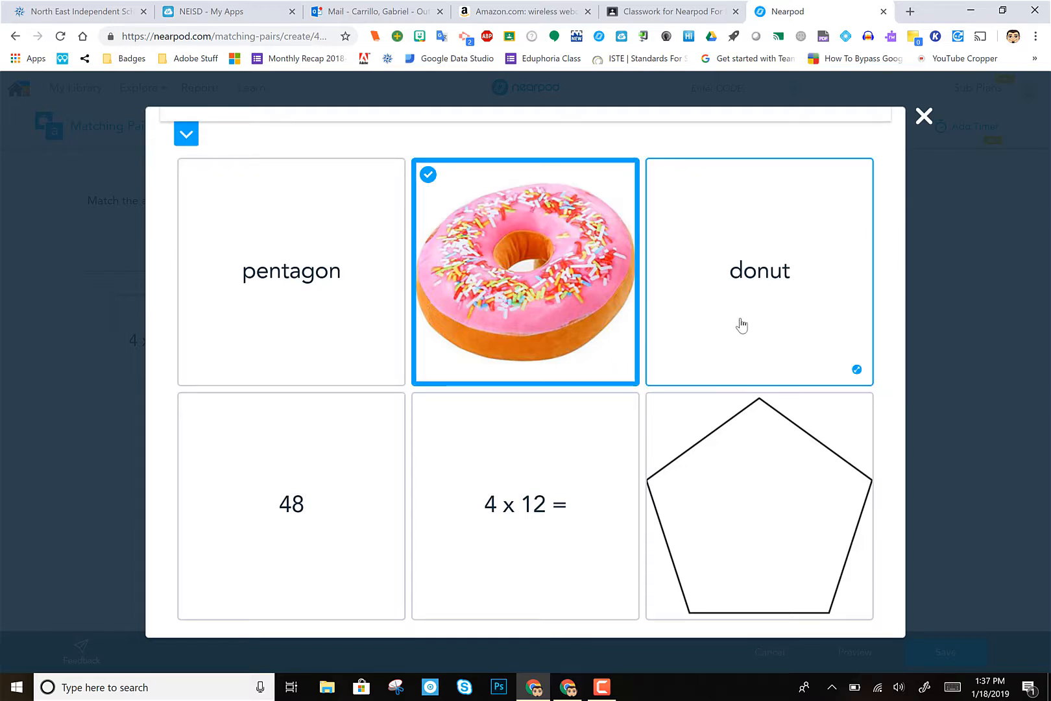
pyautogui.click(741, 326)
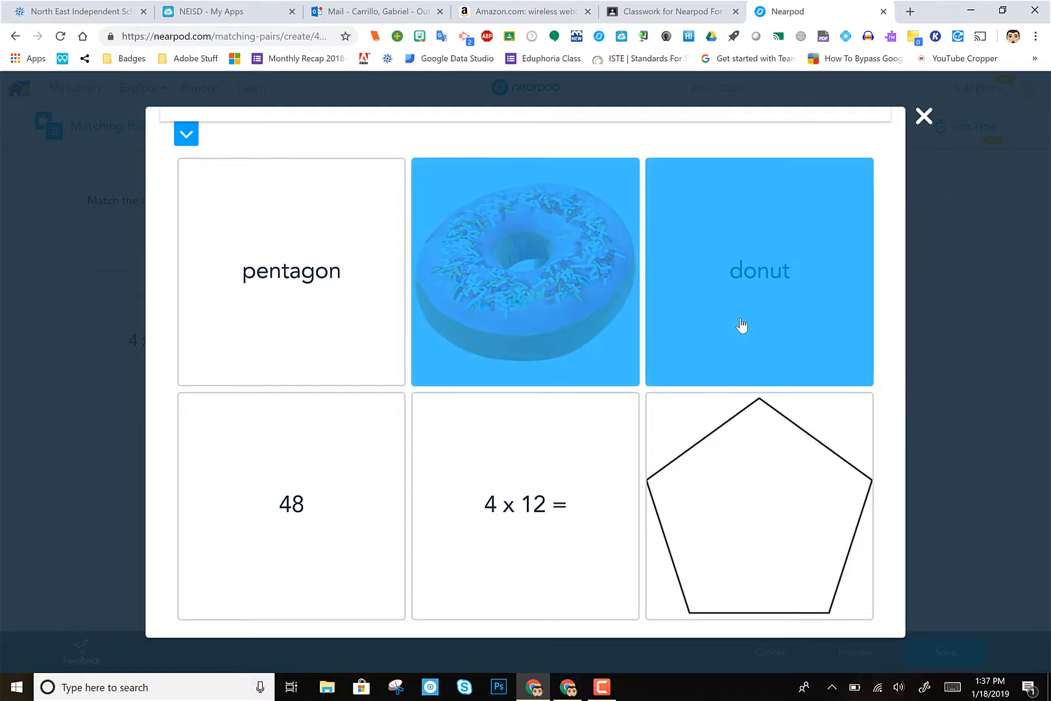
pyautogui.click(344, 326)
pyautogui.click(336, 481)
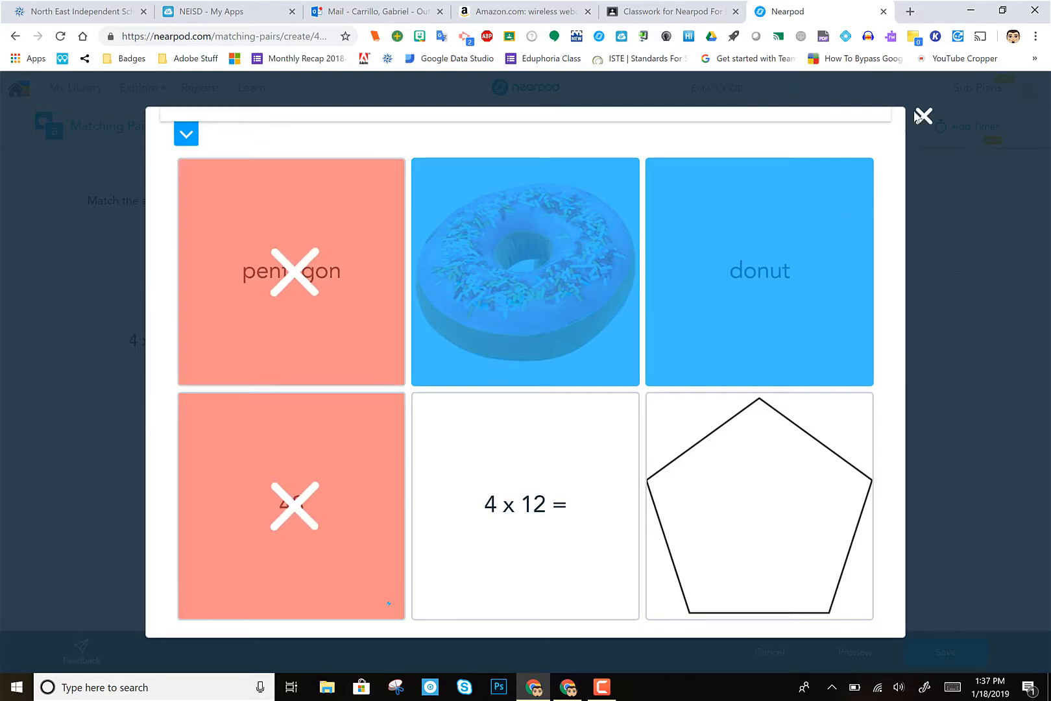
pyautogui.click(922, 115)
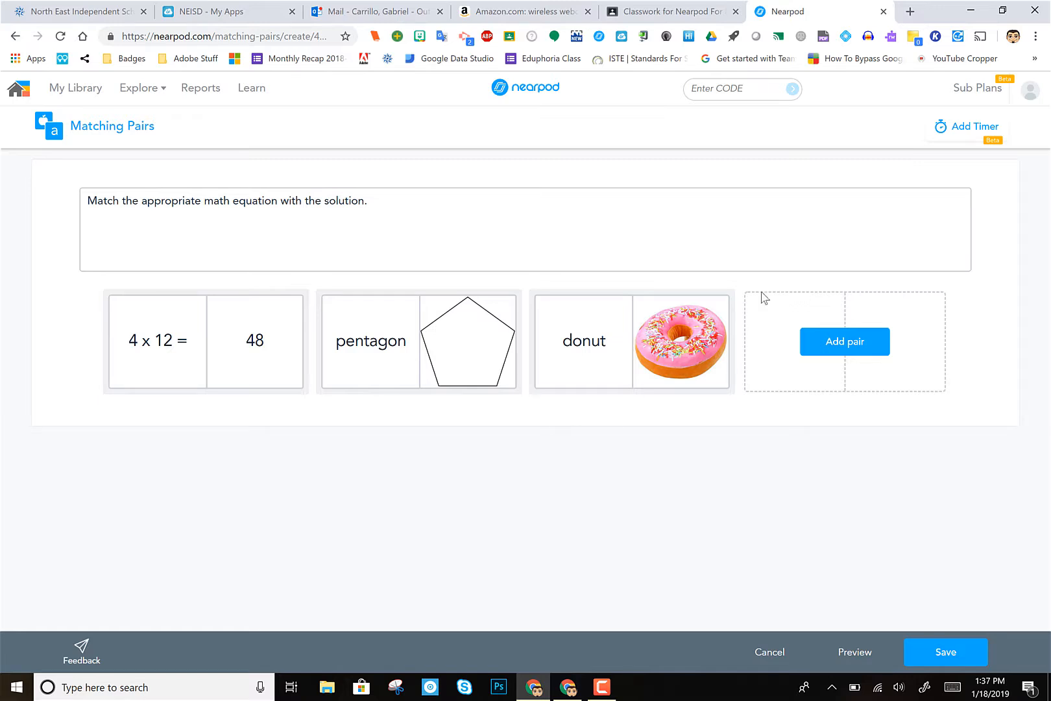
pyautogui.click(965, 138)
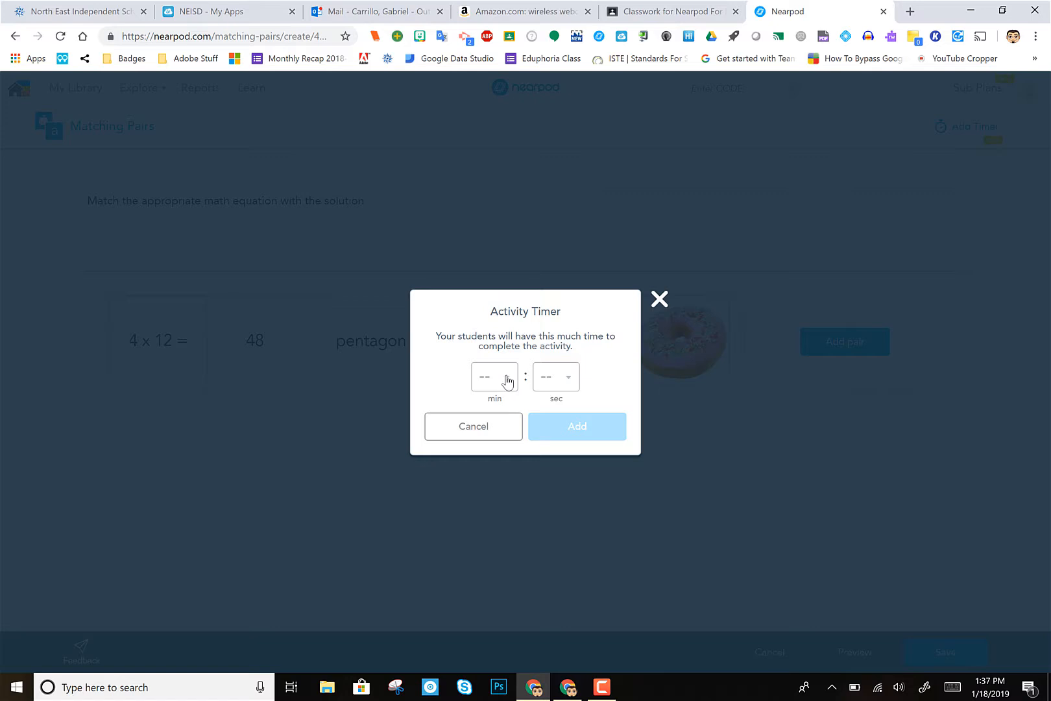
pyautogui.click(507, 380)
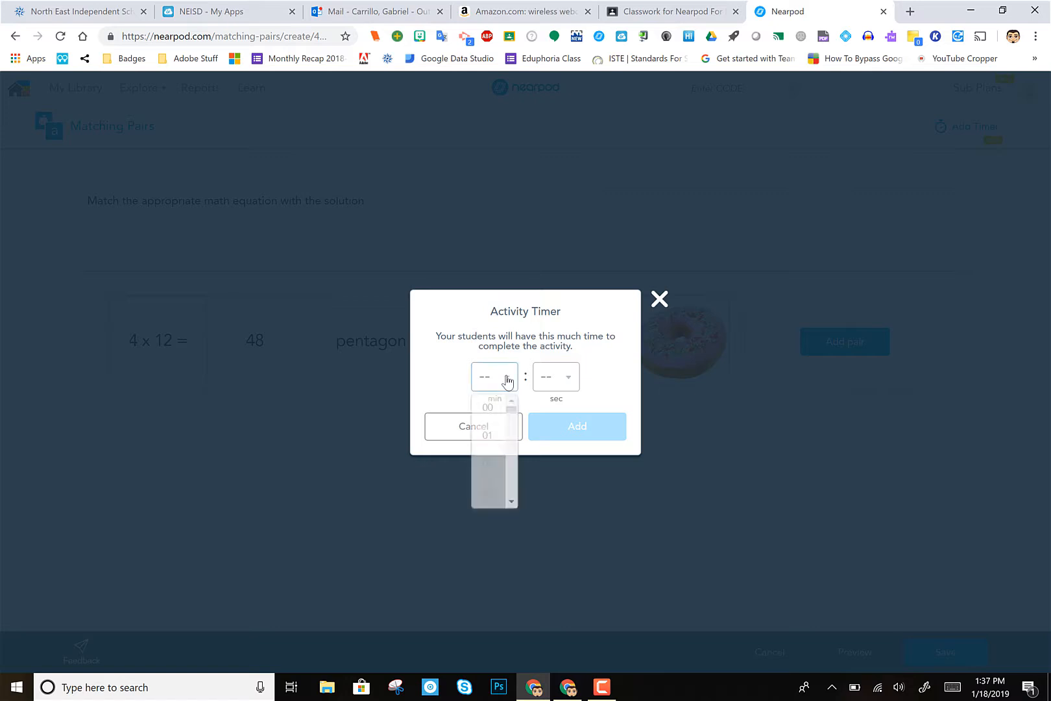
pyautogui.click(587, 325)
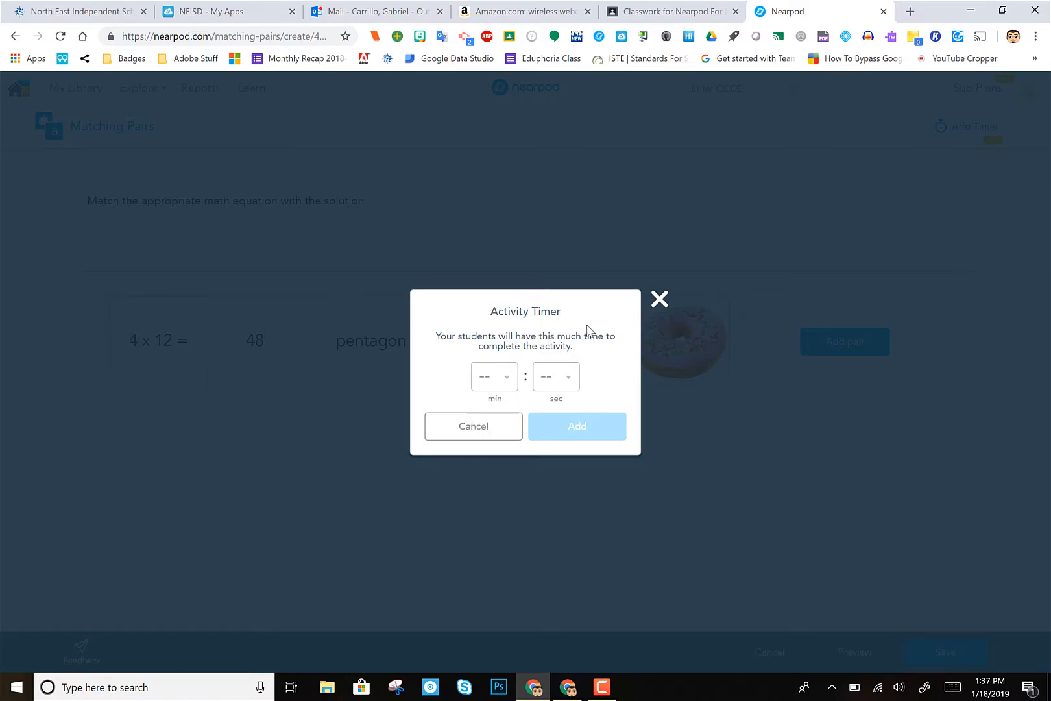
pyautogui.click(659, 300)
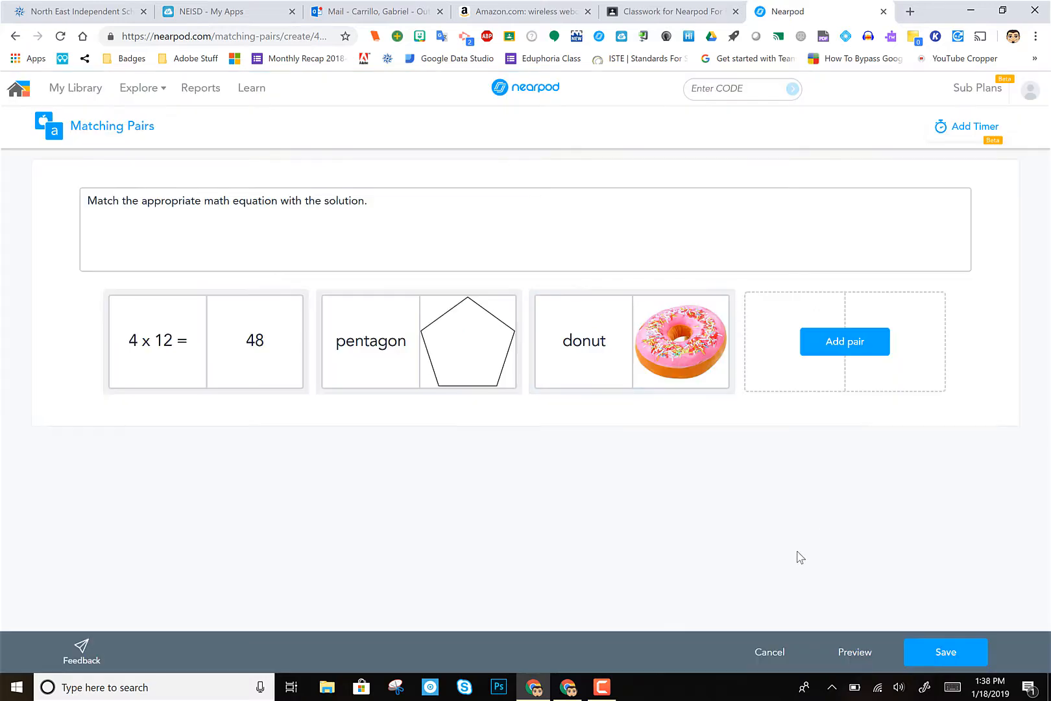